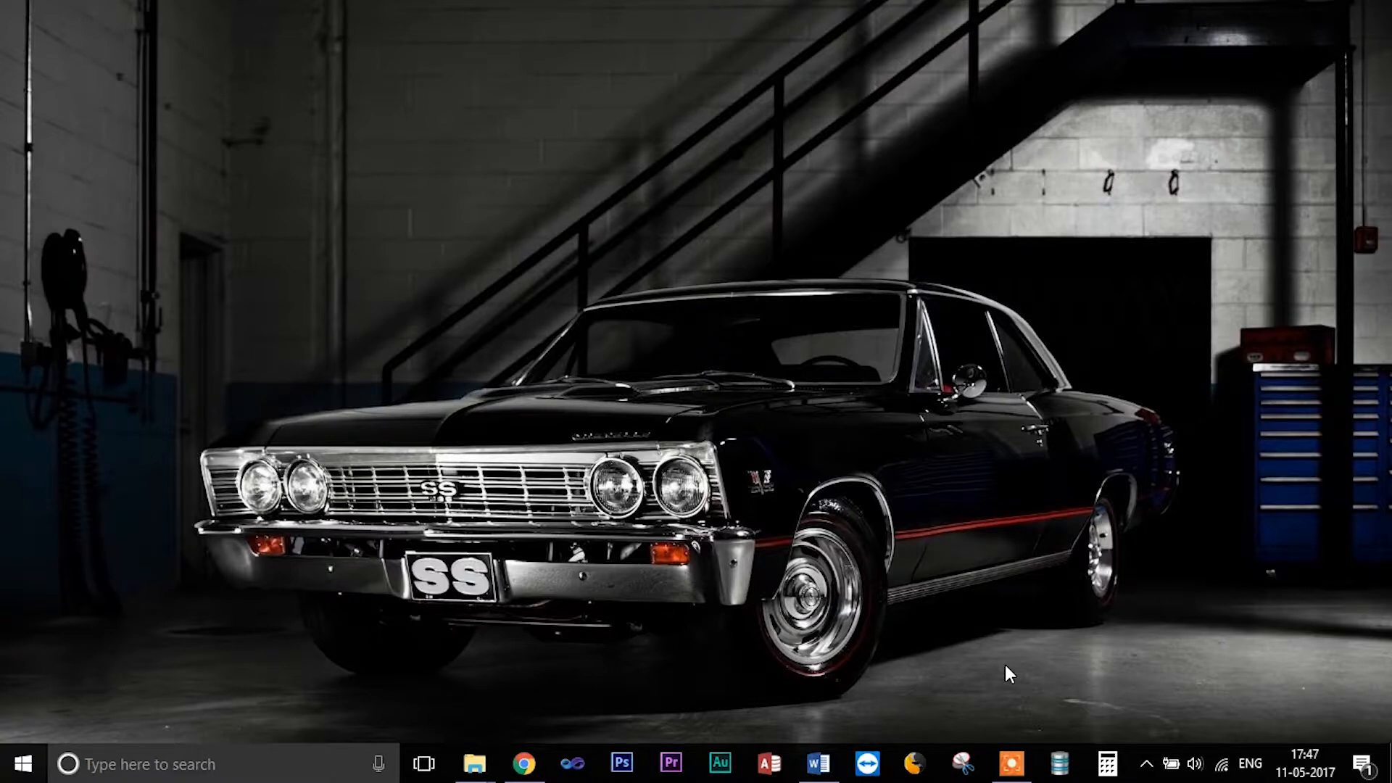
- Launch the Patient Inventory System from the taskbar, resize its window and maximize it
click(1060, 765)
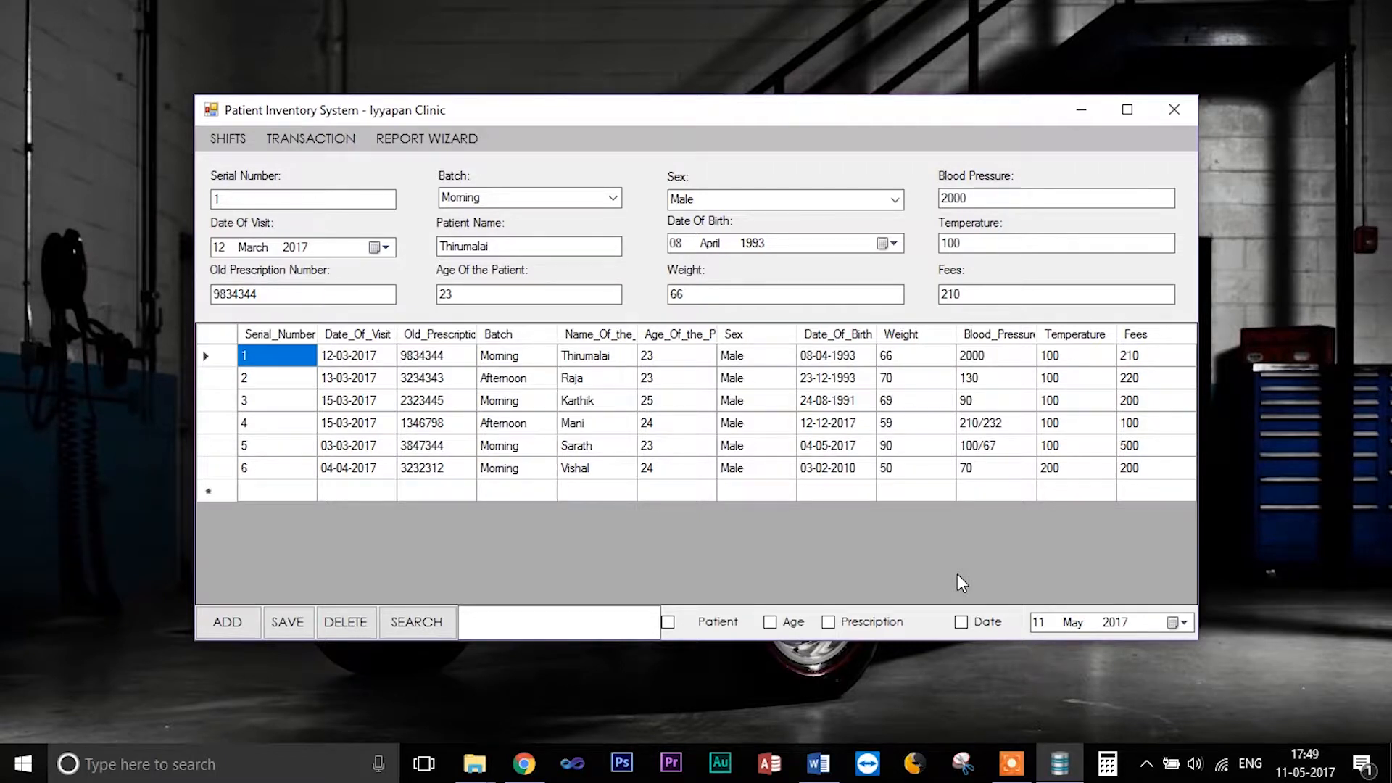
drag(1202, 646, 1382, 718)
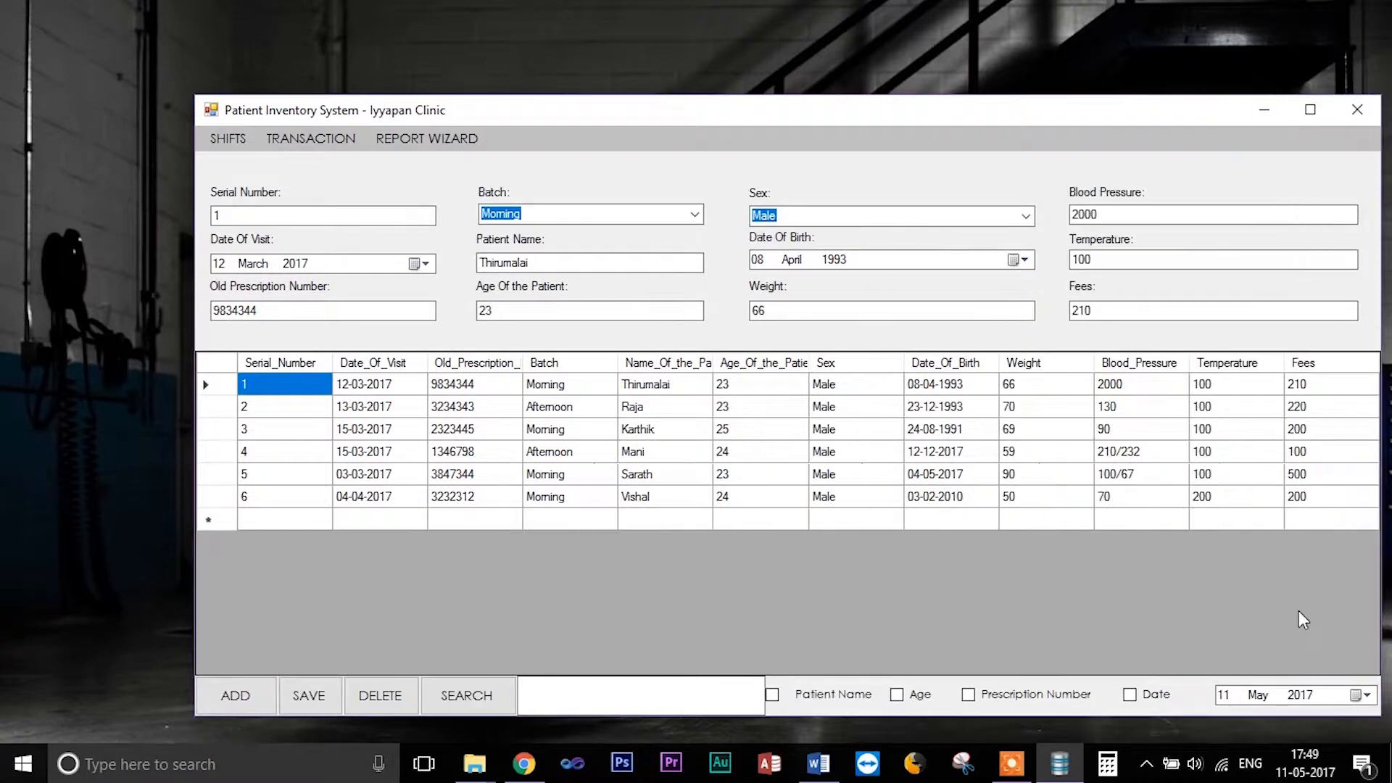
click(1310, 110)
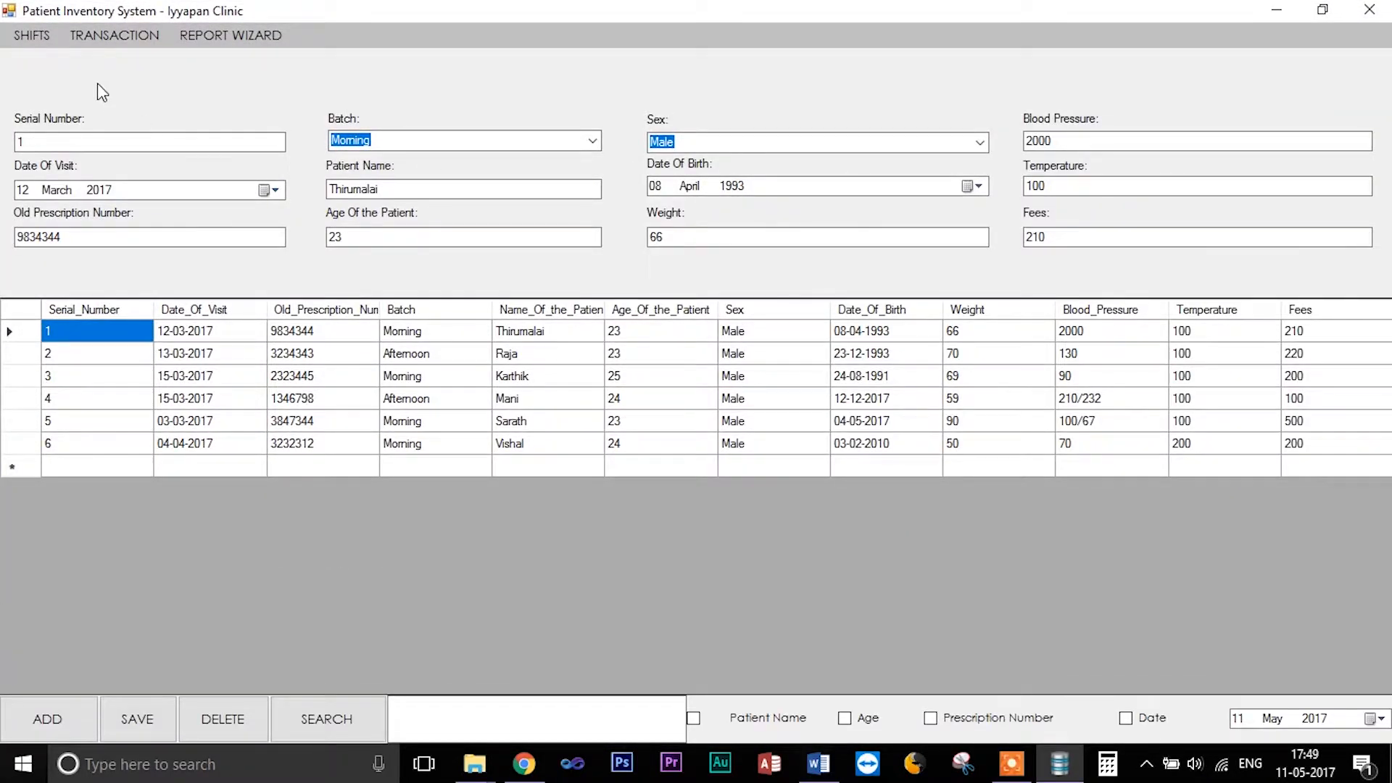
click(32, 36)
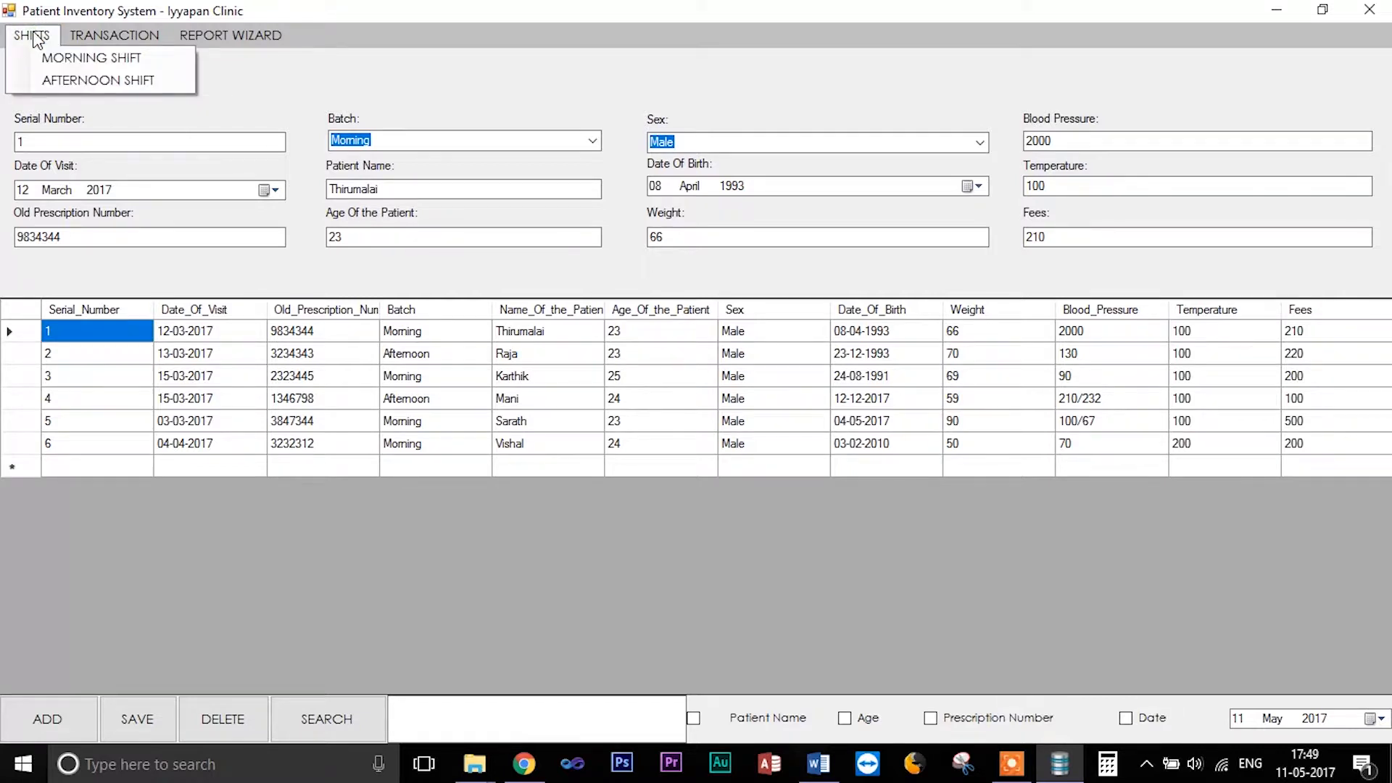
mouse_move(99, 40)
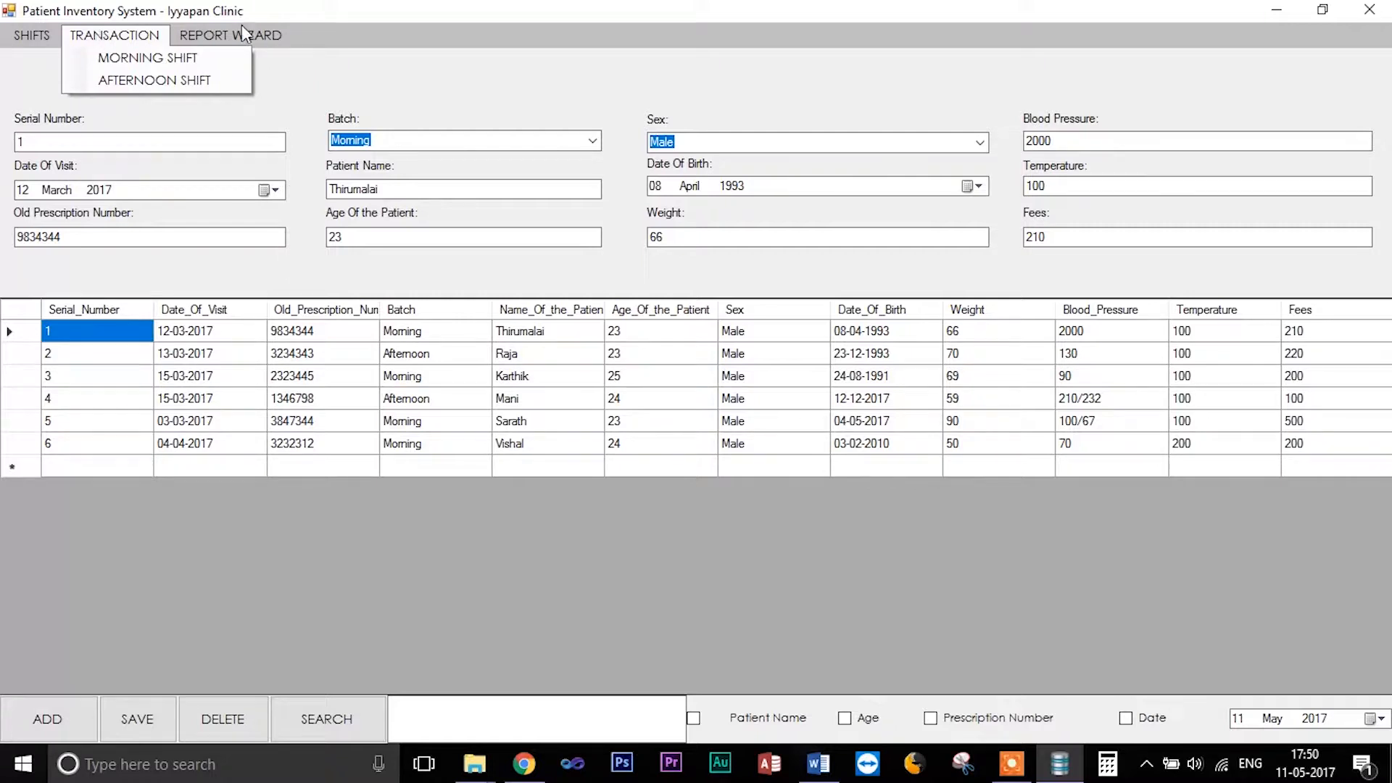
mouse_move(244, 39)
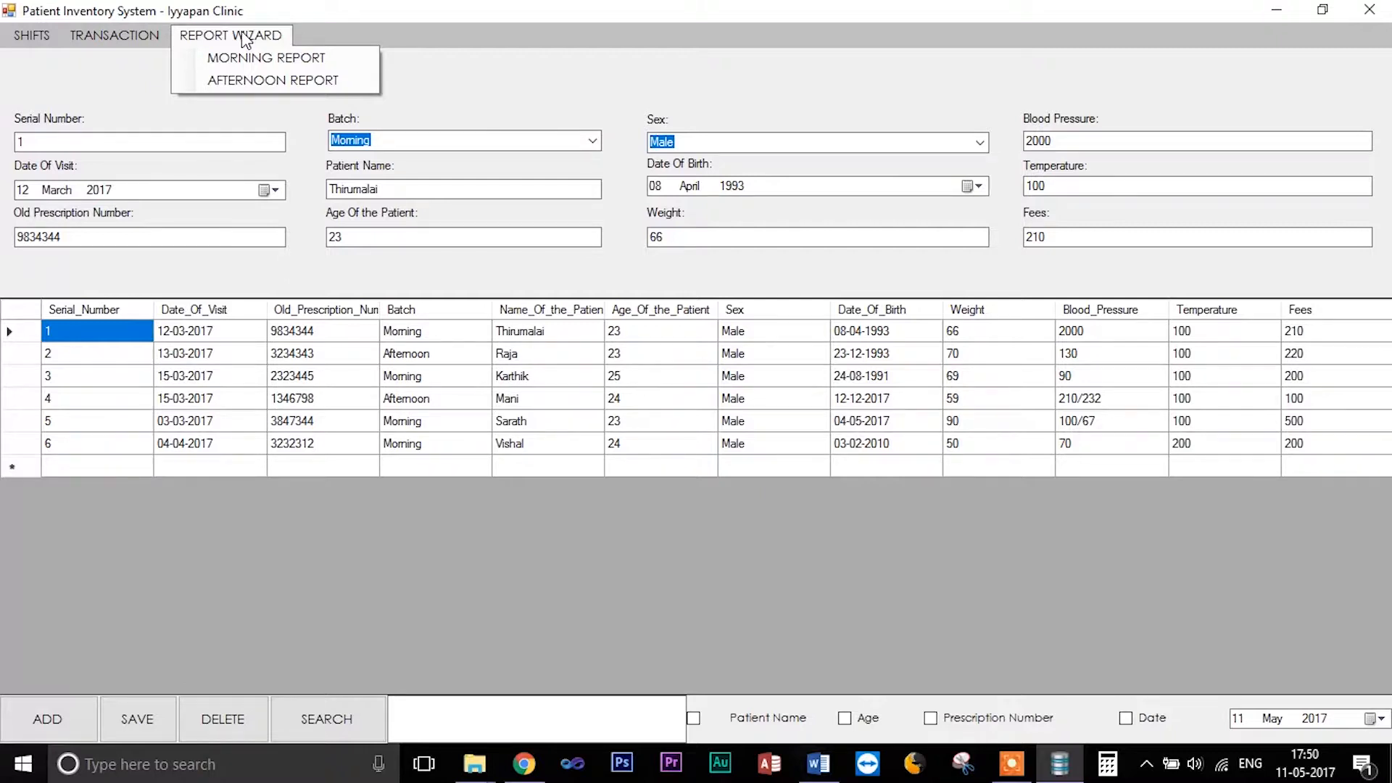
click(12, 80)
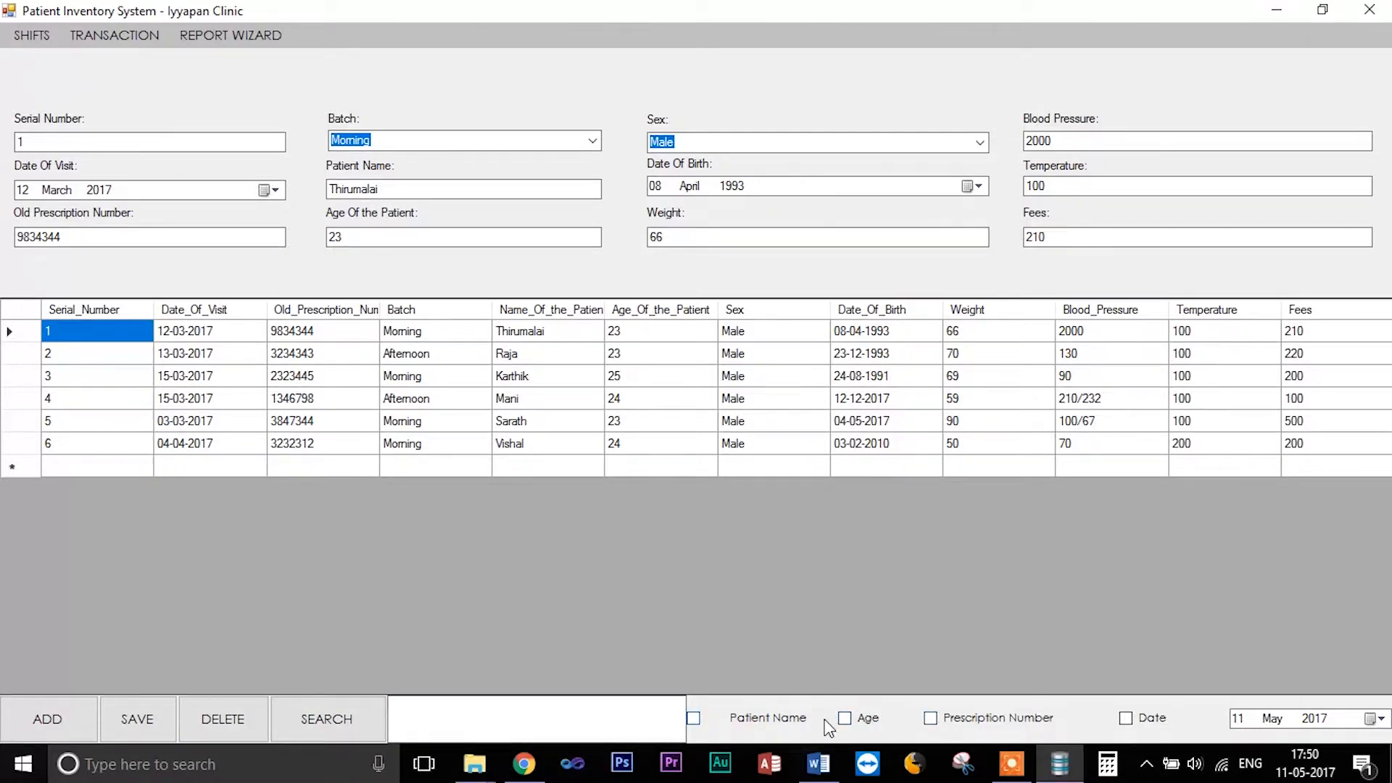
- Filter the patient records by patient name, entering a letter and clearing it twice
click(693, 718)
click(546, 703)
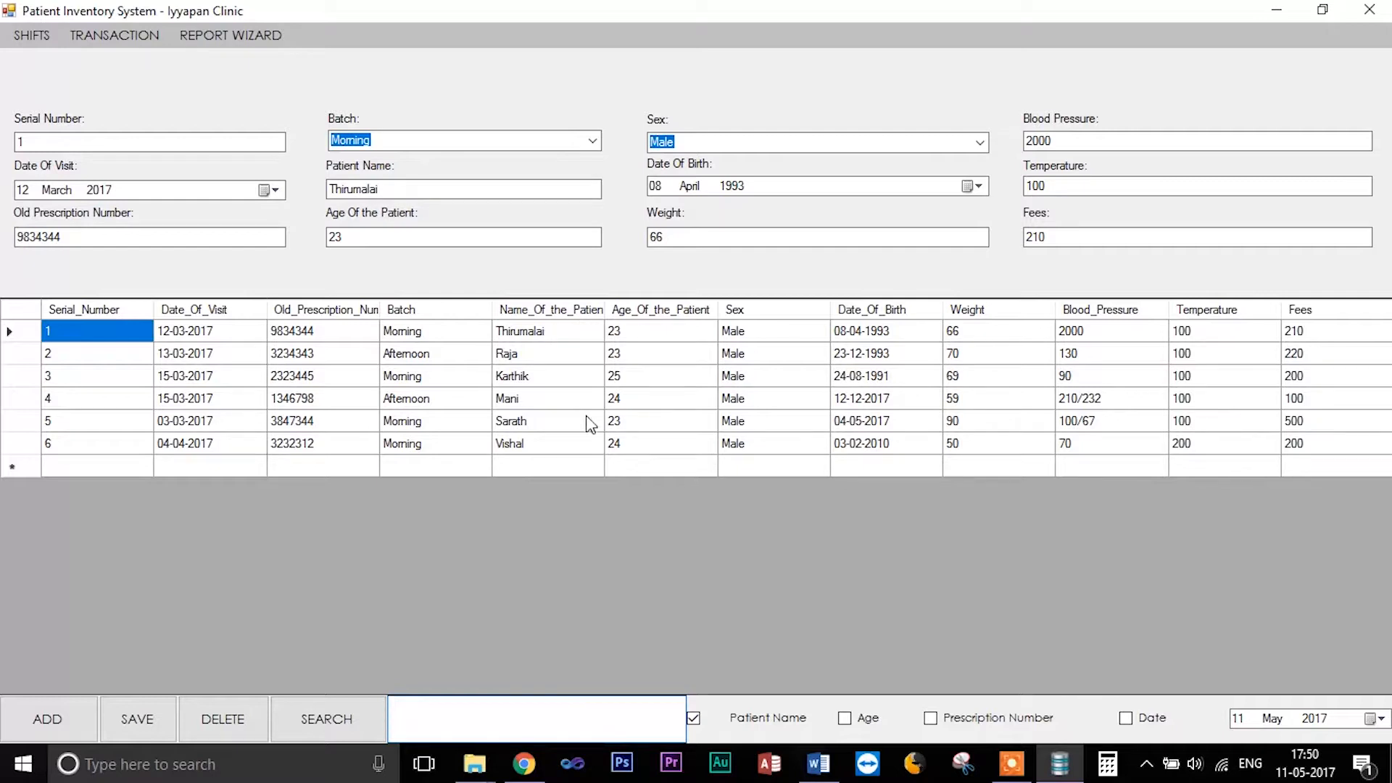
text(t)
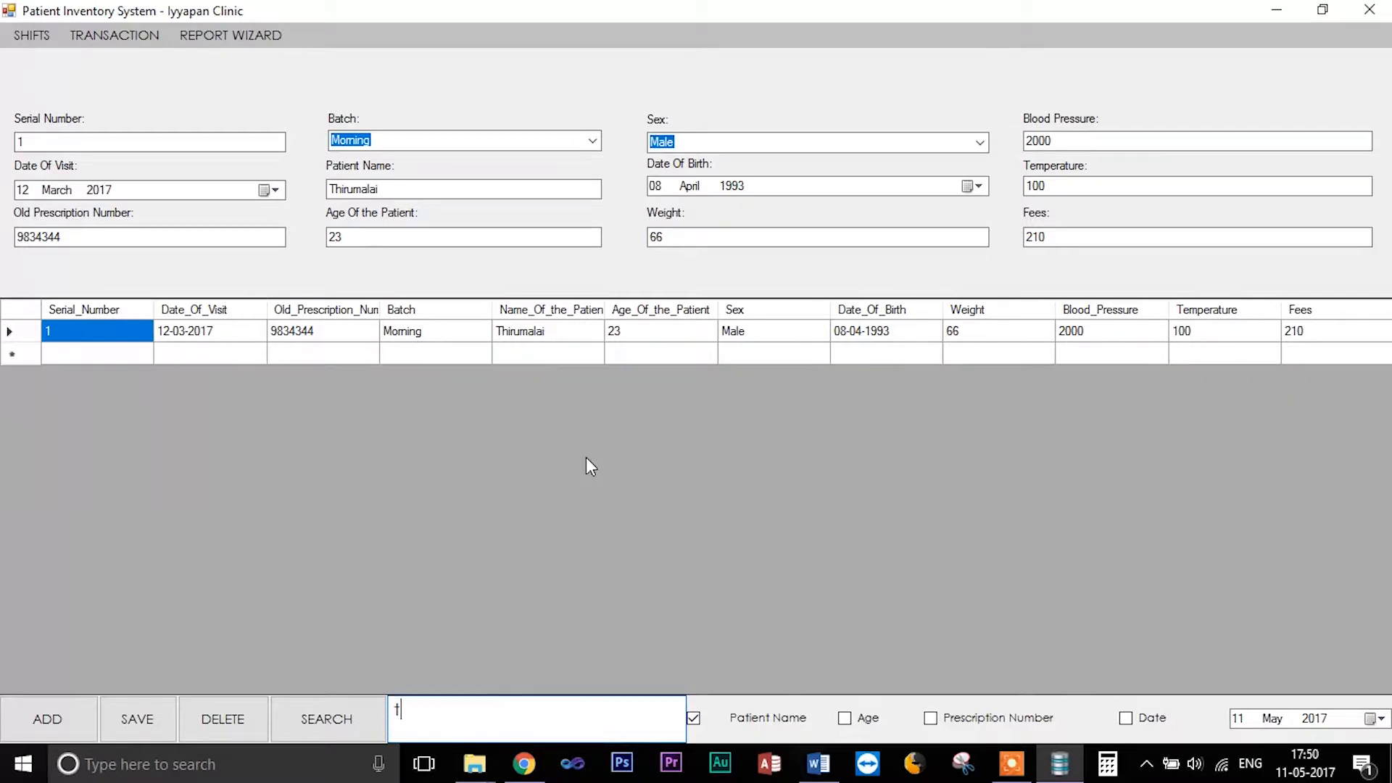
key(BackSpace)
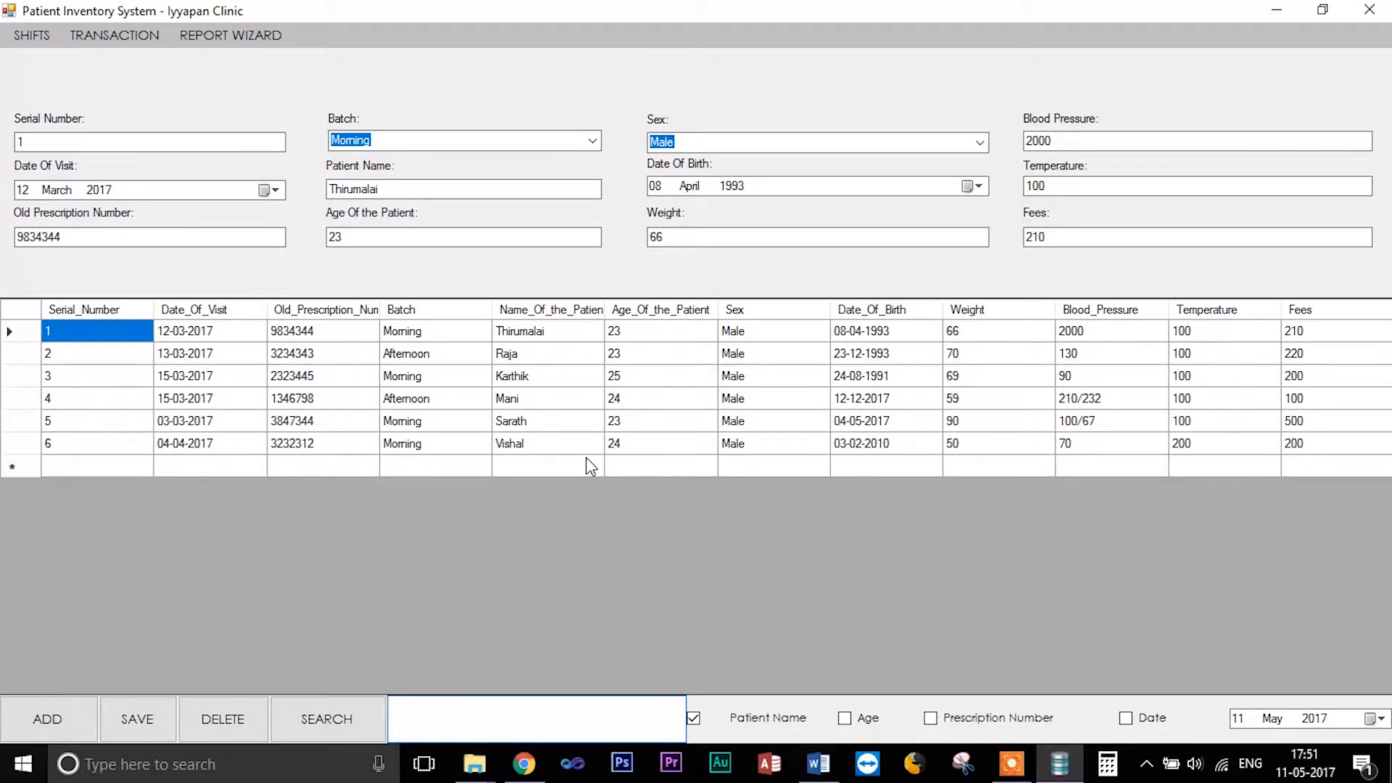
text(r)
key(BackSpace)
- Switch the filter to Age and search for patients aged 23, then clear the search
click(844, 718)
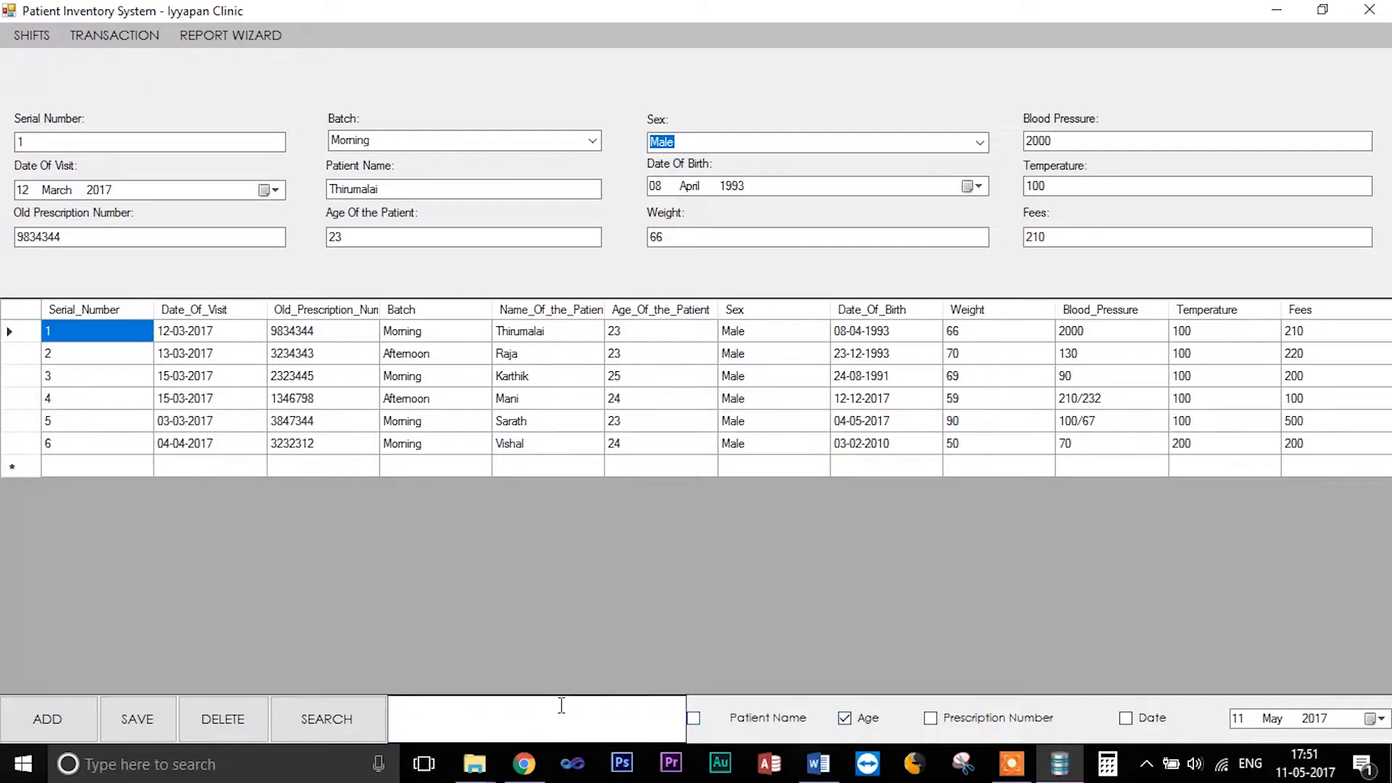
click(519, 713)
text(23)
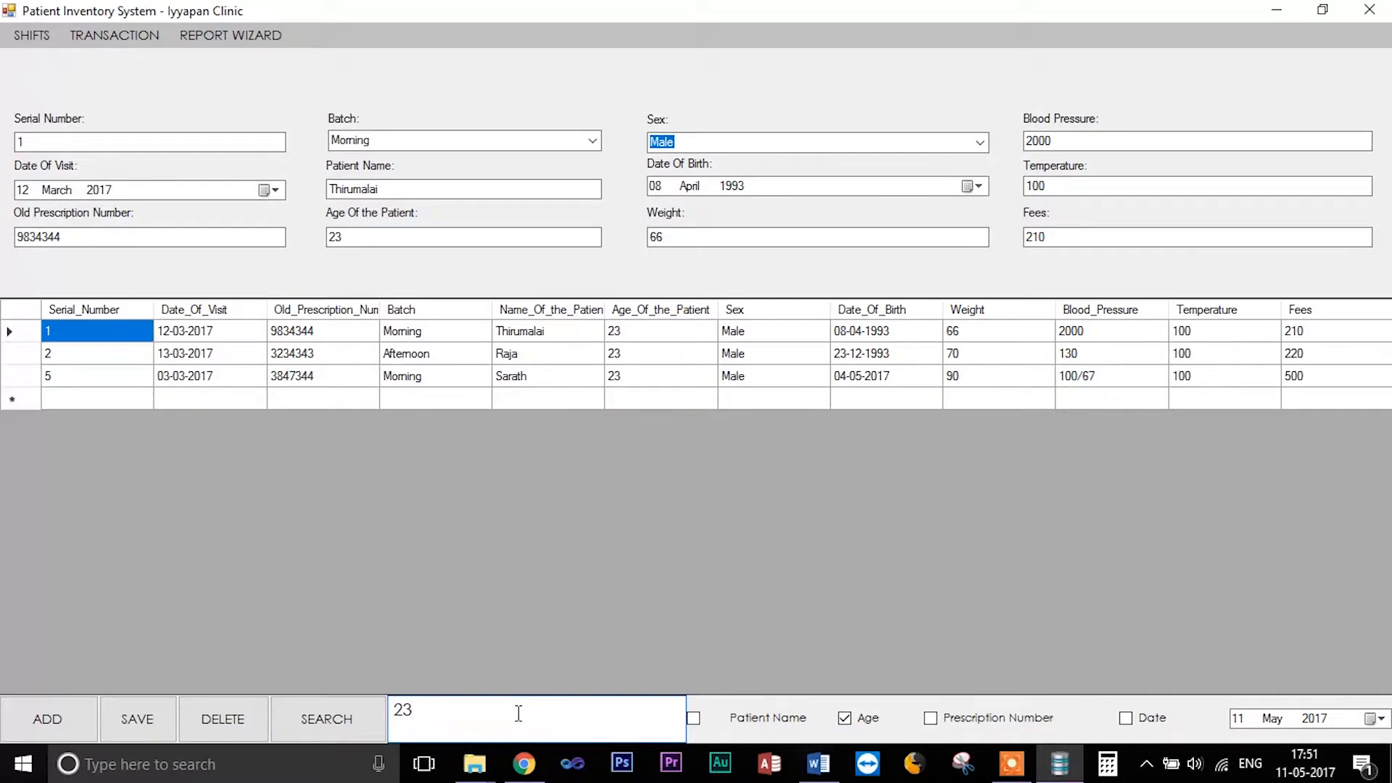
key(BackSpace)
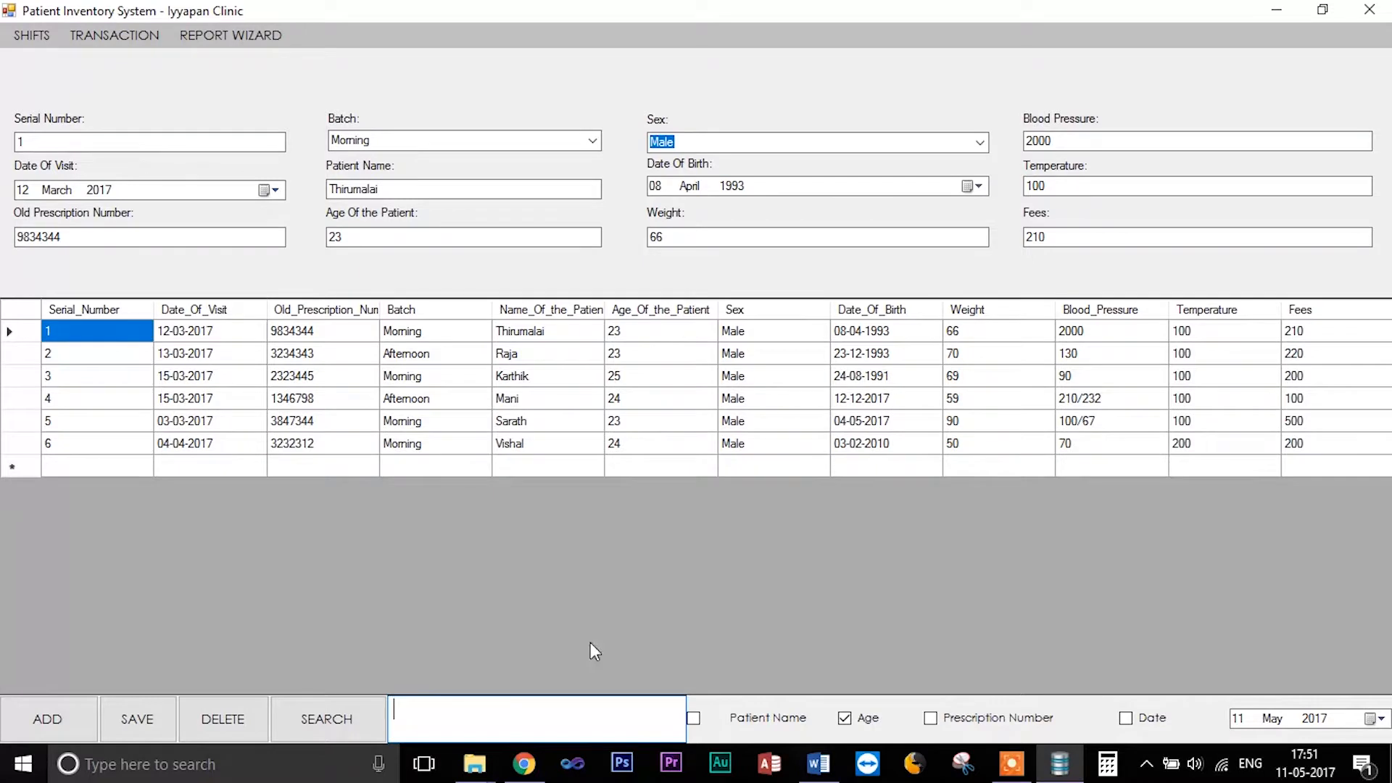
- Switch the filter to Prescription Number, search for 9, then clear the search
click(932, 718)
click(525, 722)
text(9)
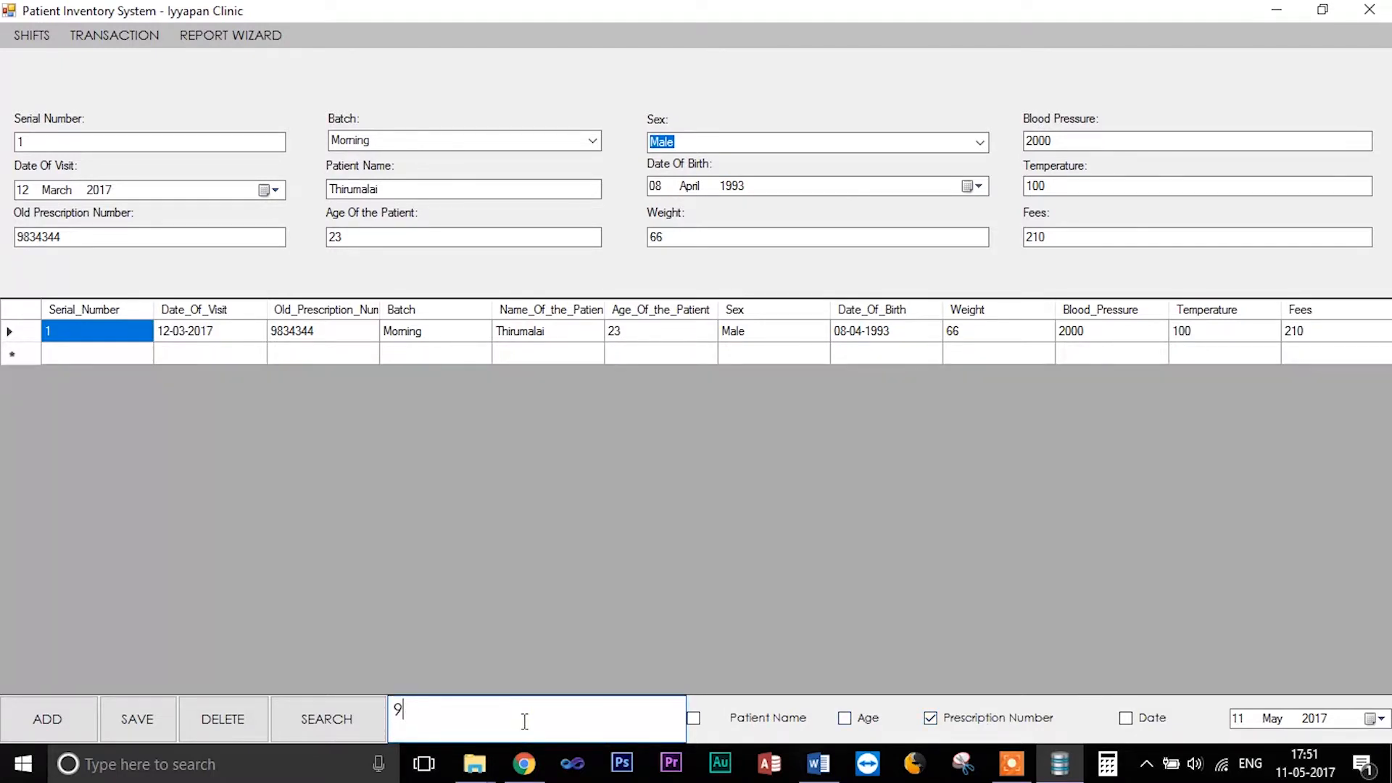
key(BackSpace)
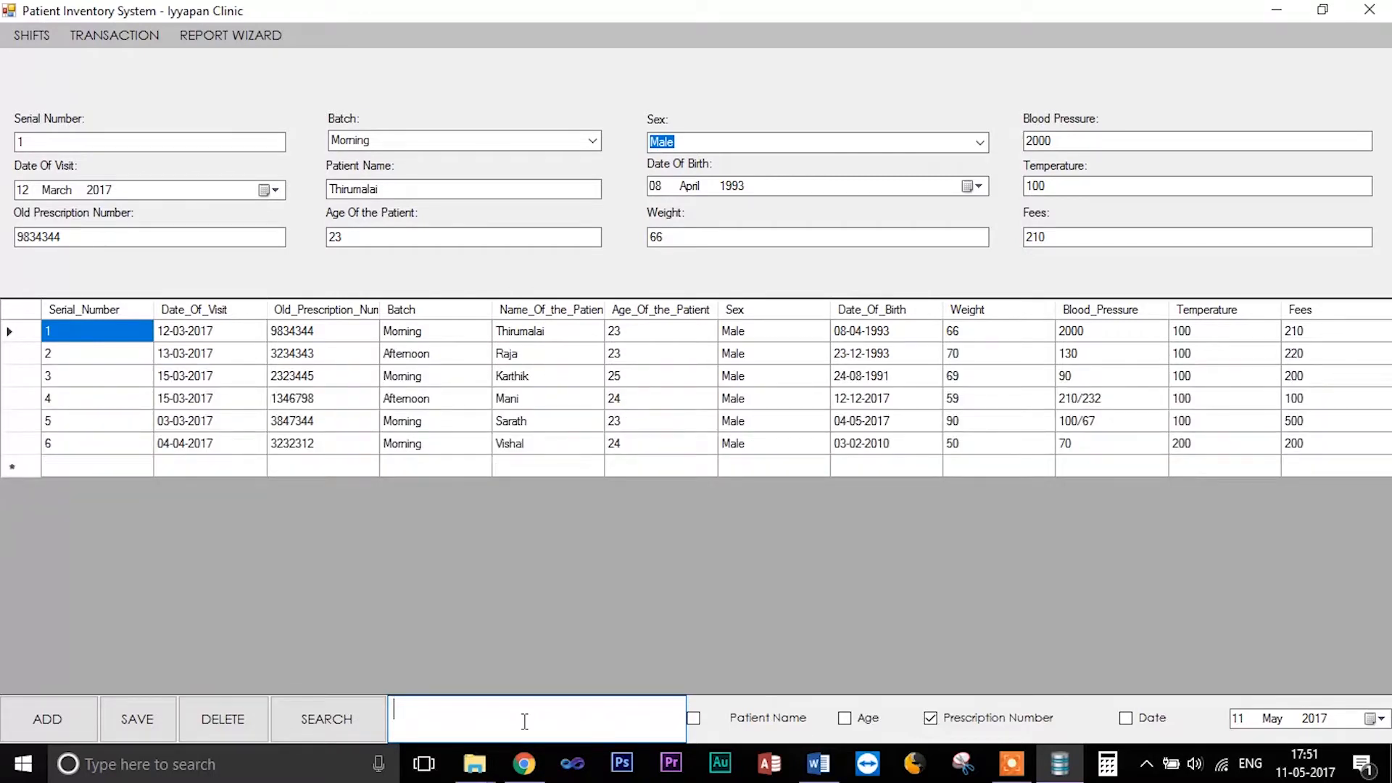
- Switch the filter to Date and pick 15 March 2017 as the visit date
click(1125, 718)
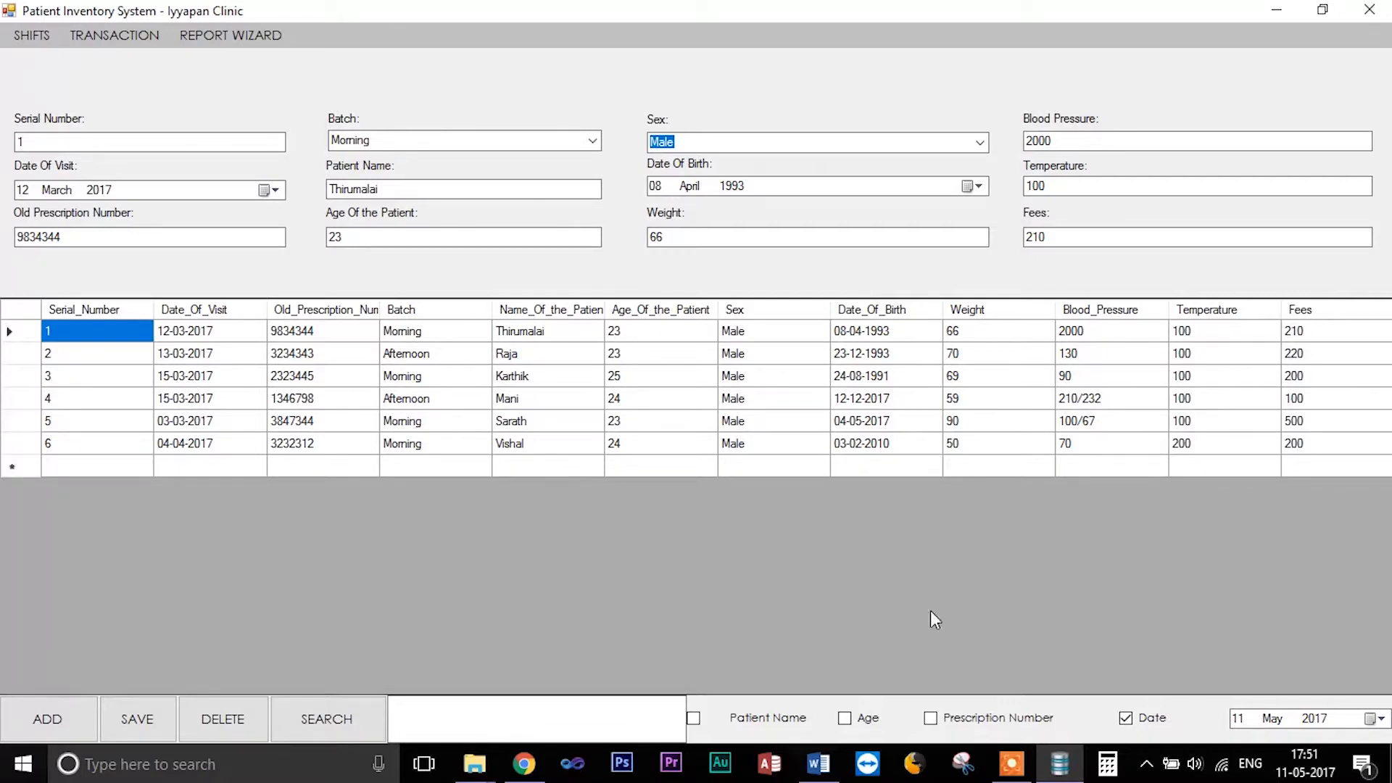
click(1372, 717)
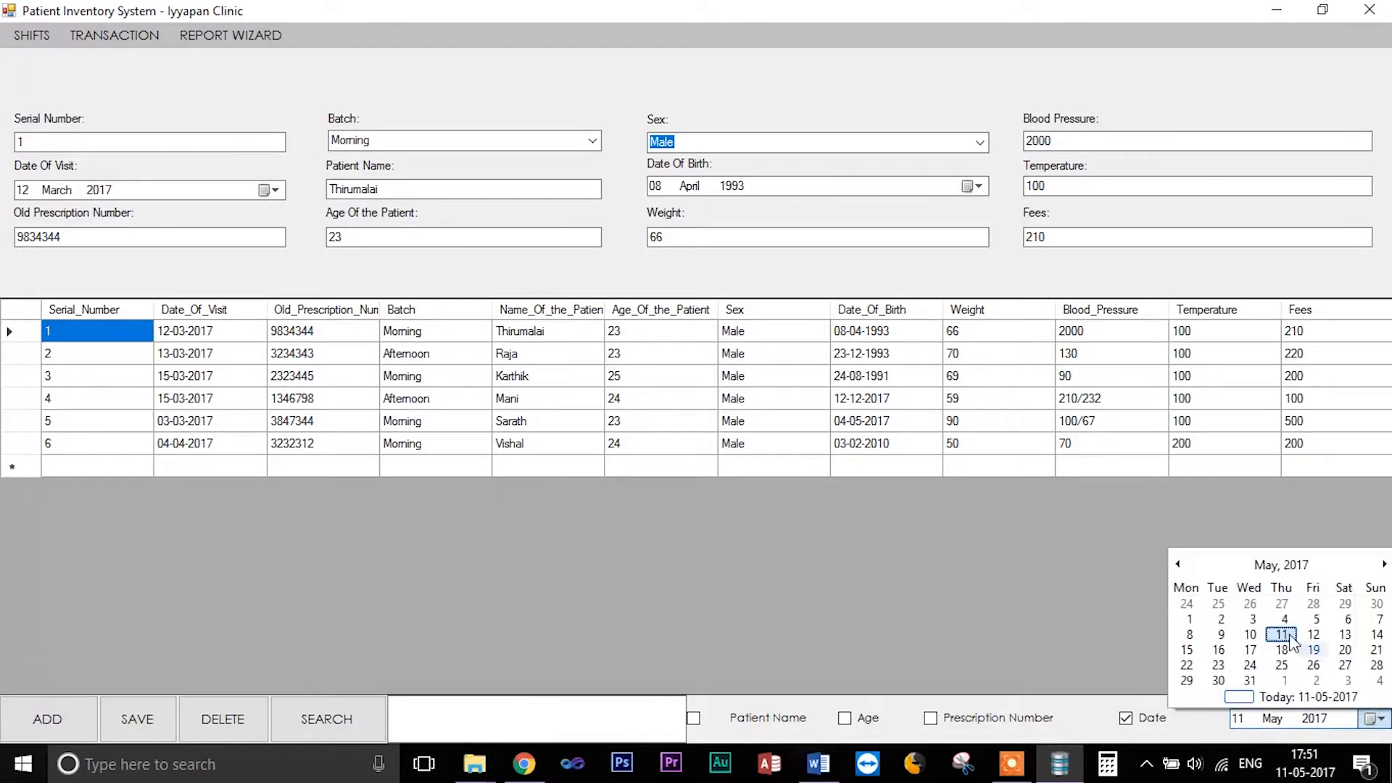
click(1176, 568)
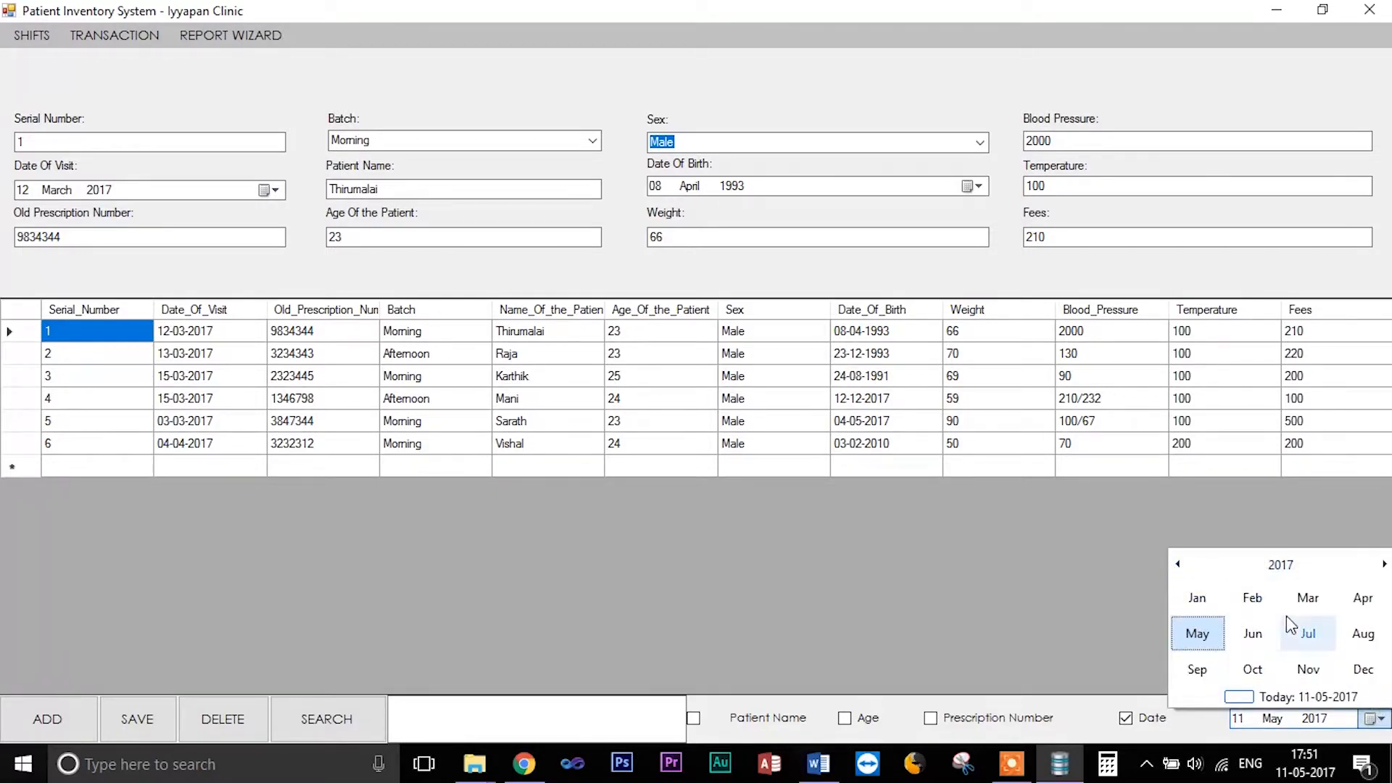
click(1315, 612)
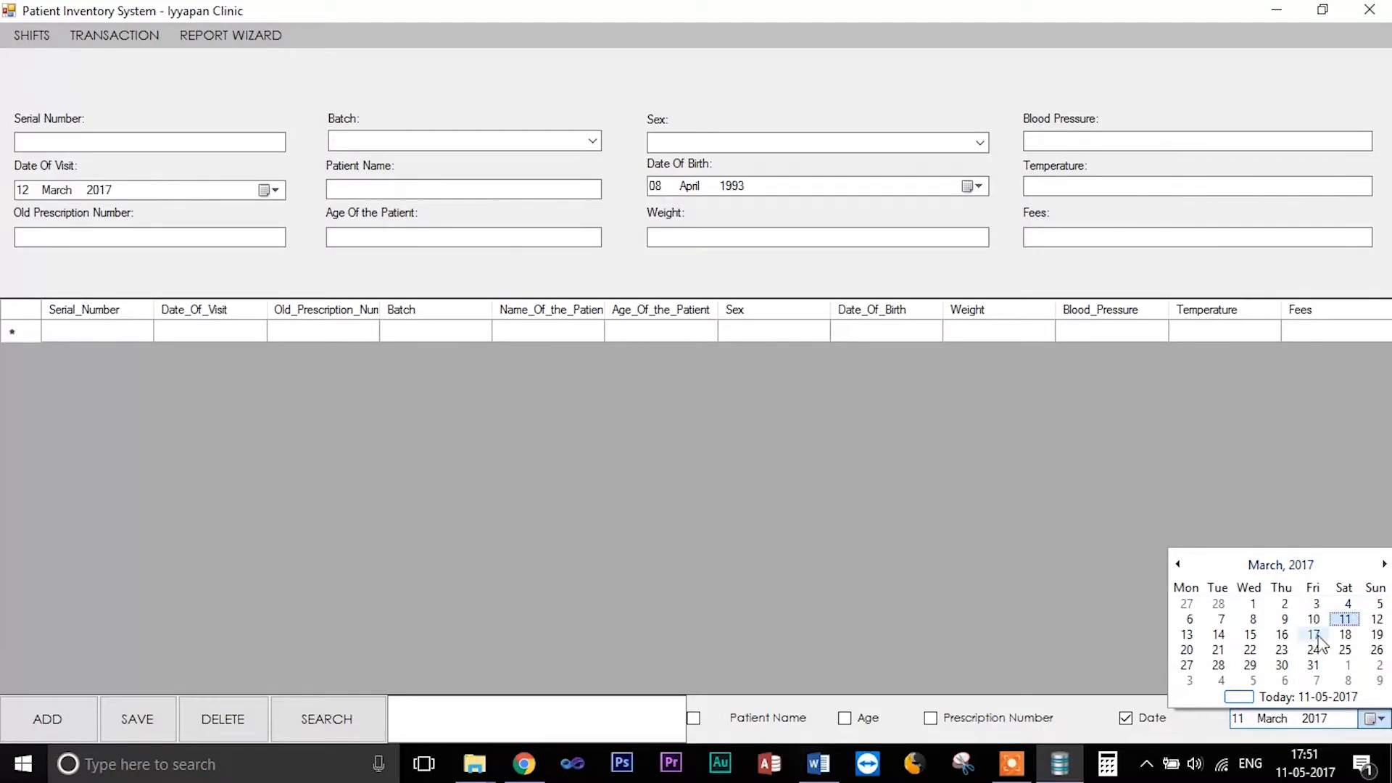
click(1252, 635)
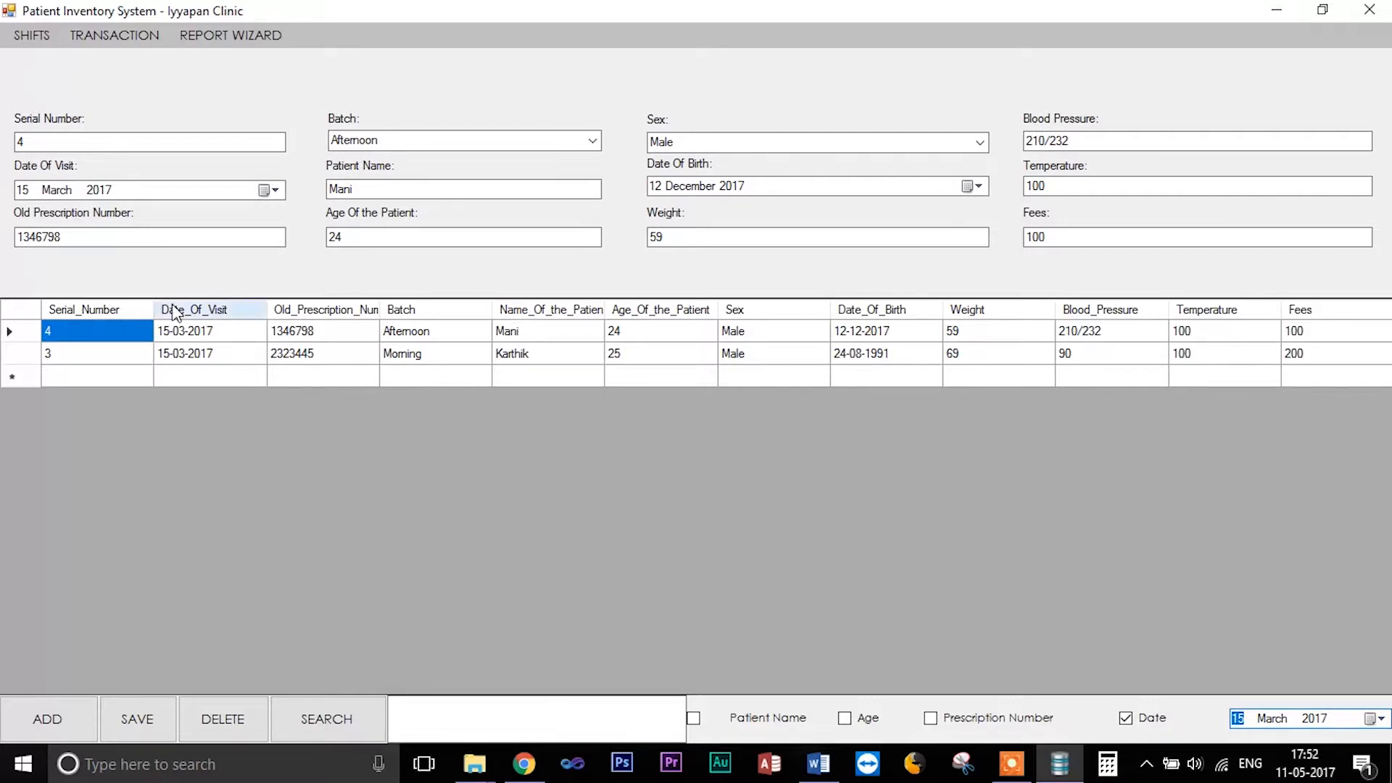
- Open the Morning Shift transaction window and maximize it
click(146, 42)
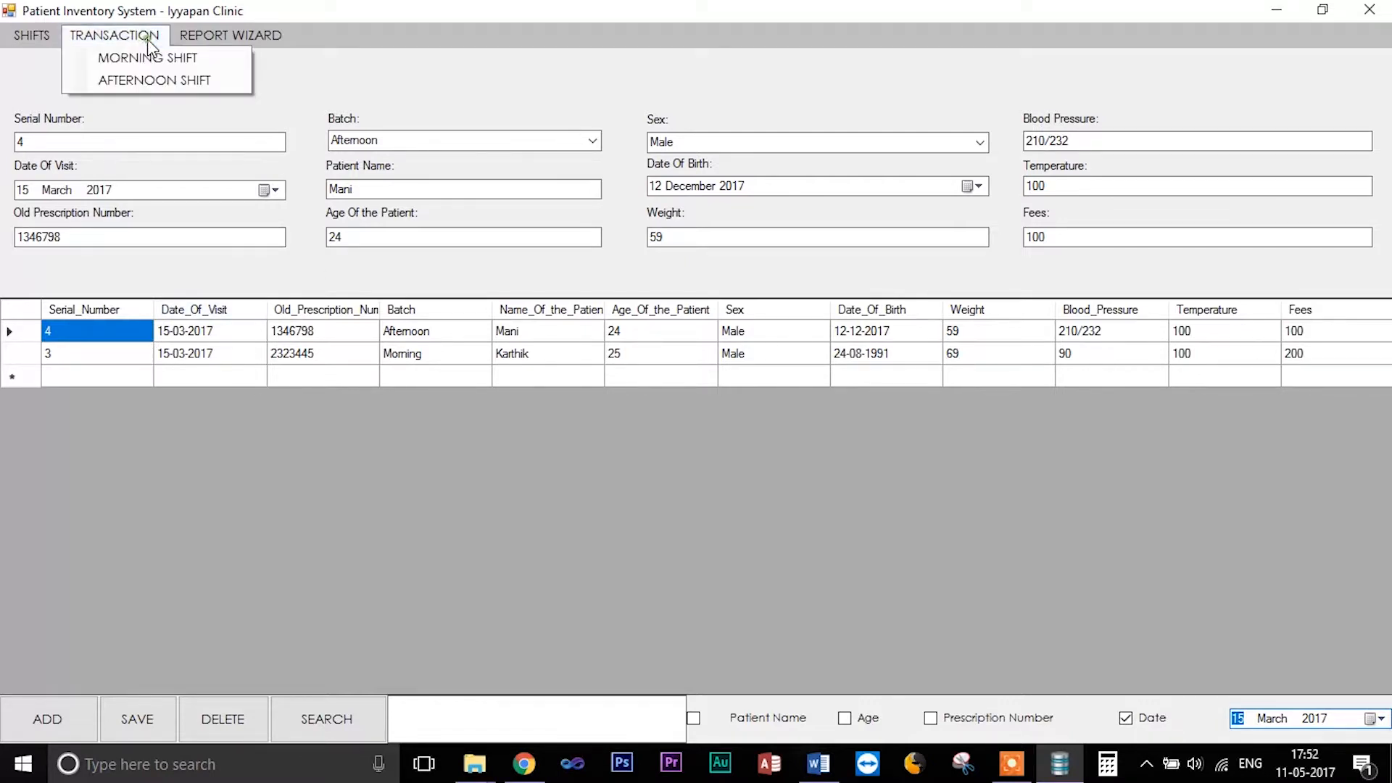
click(149, 58)
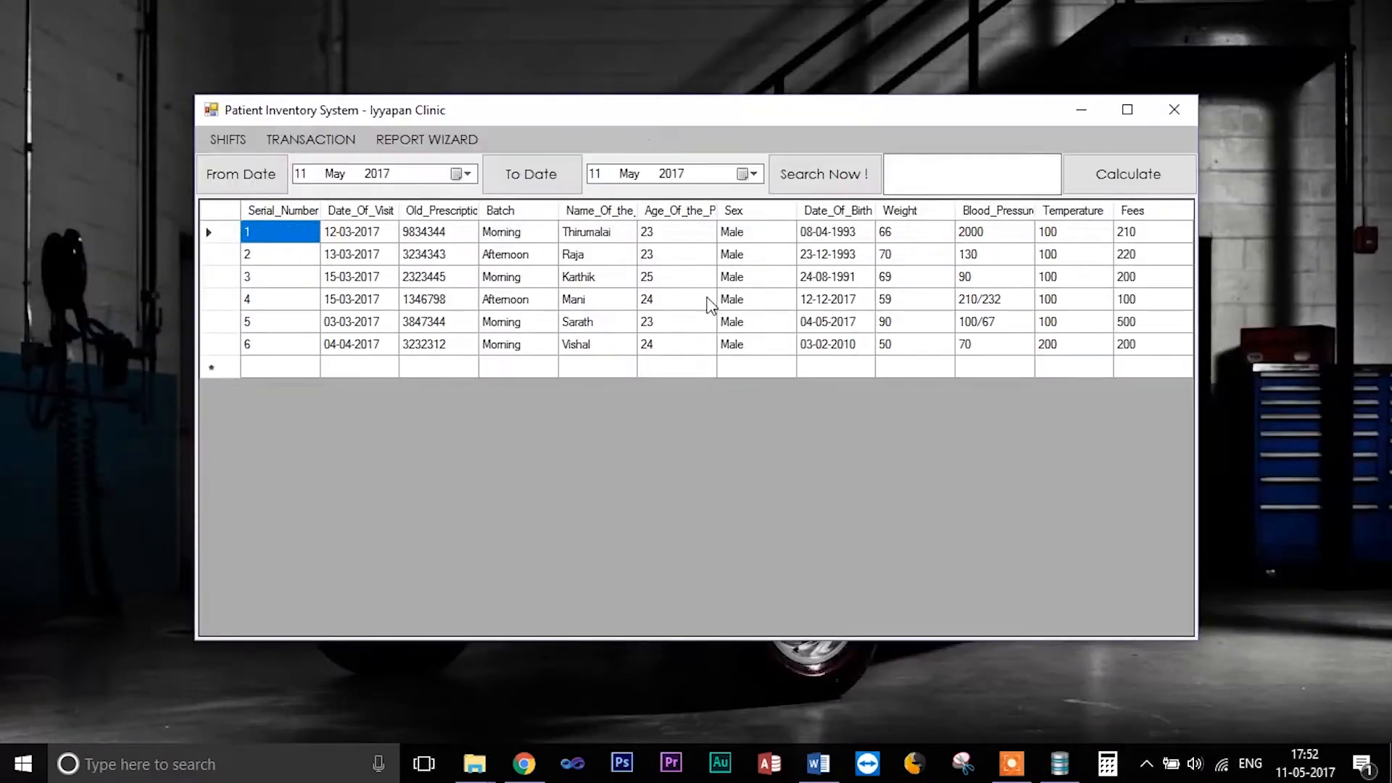
click(1139, 112)
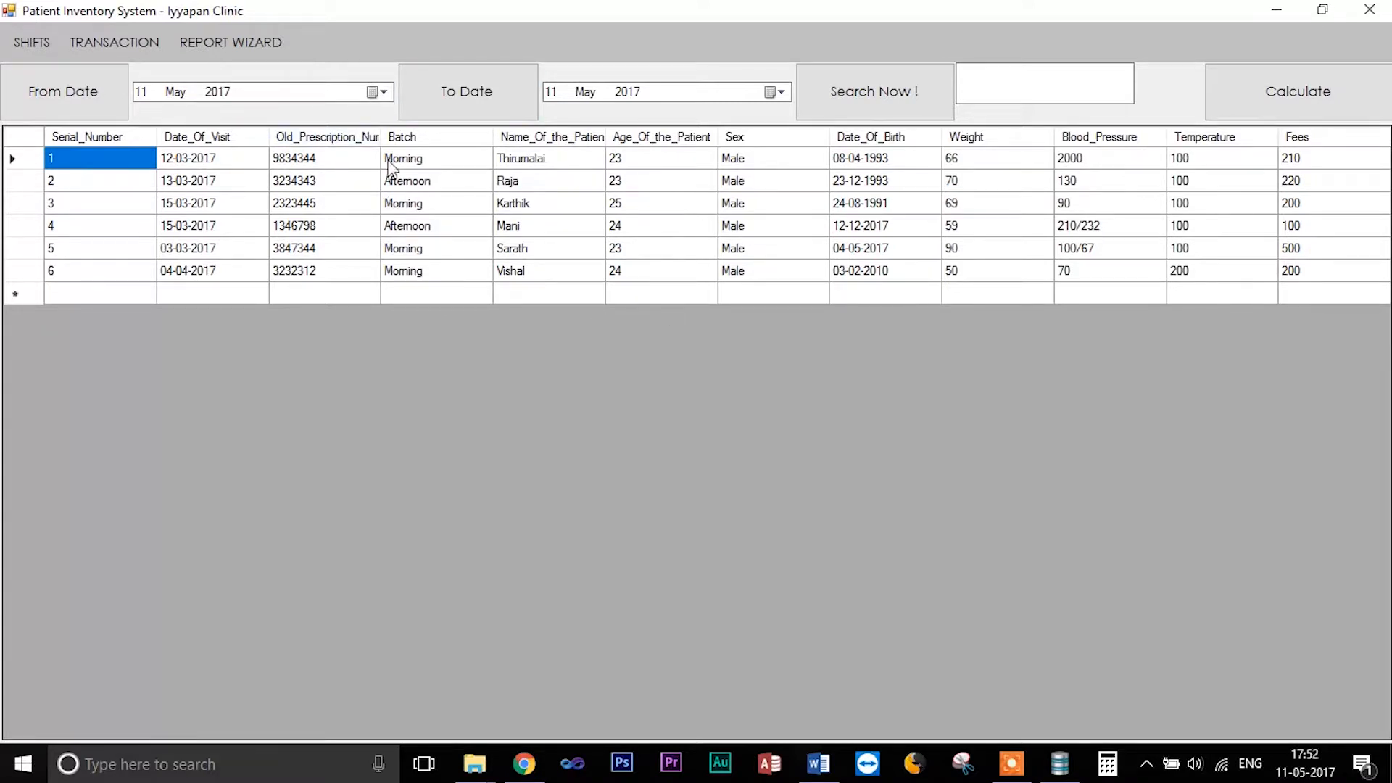
- Set the From Date to 01 March 2017, then search transactions and calculate the total fees
click(111, 50)
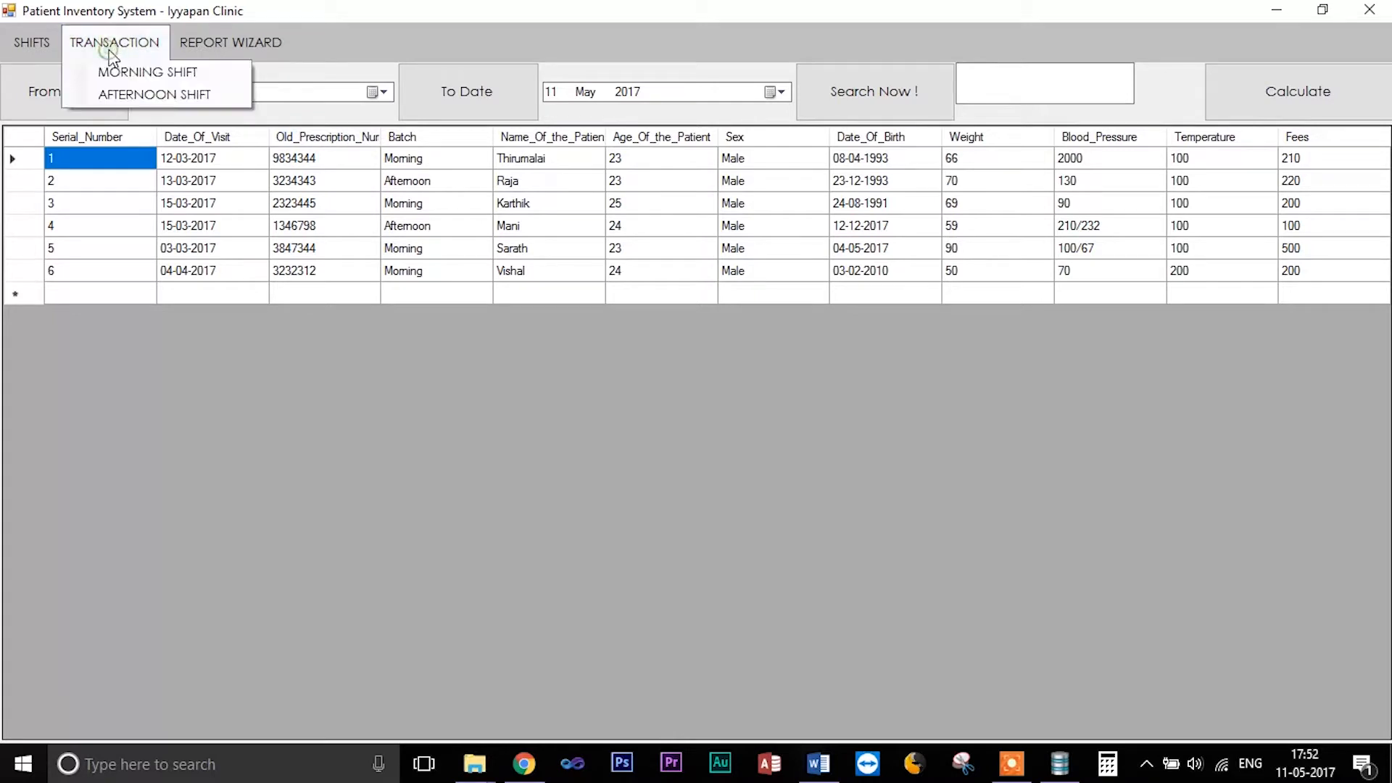
click(146, 367)
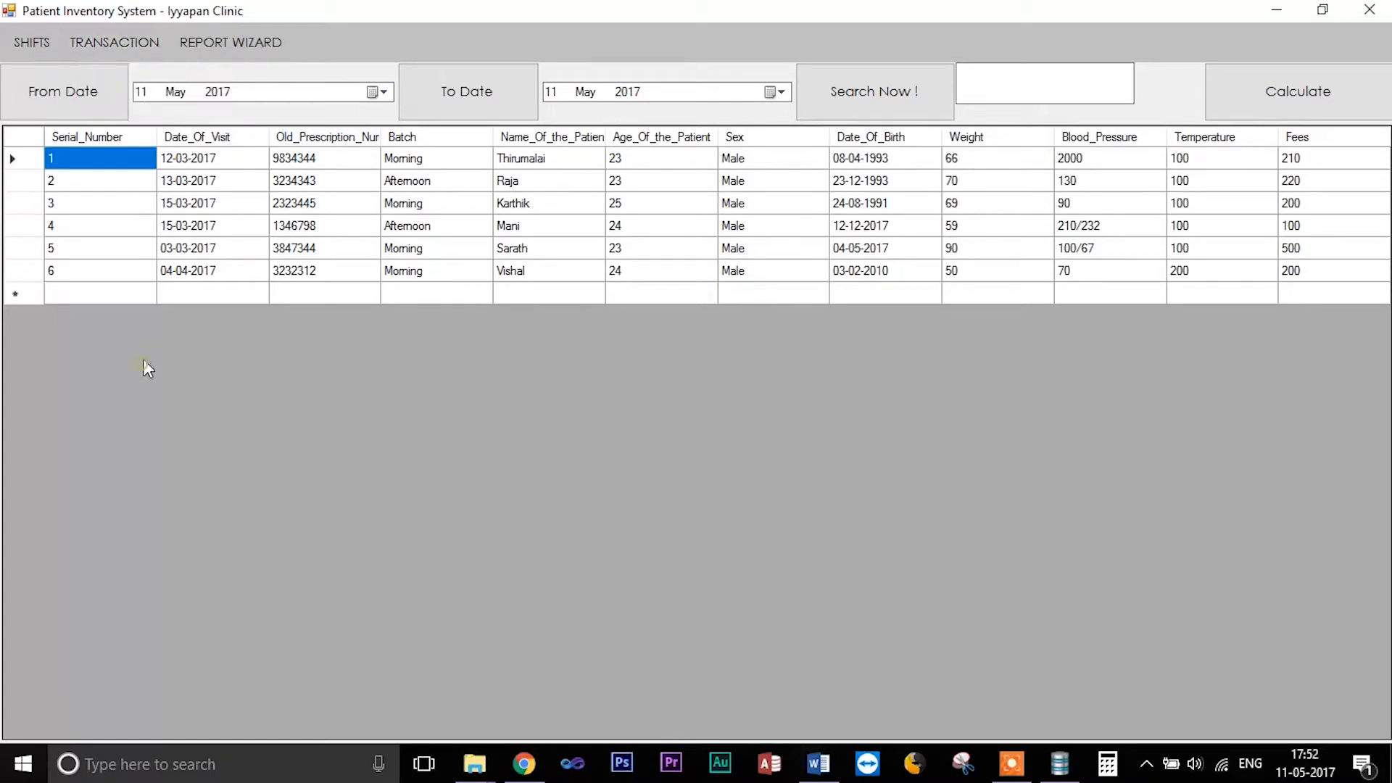
click(375, 93)
click(227, 120)
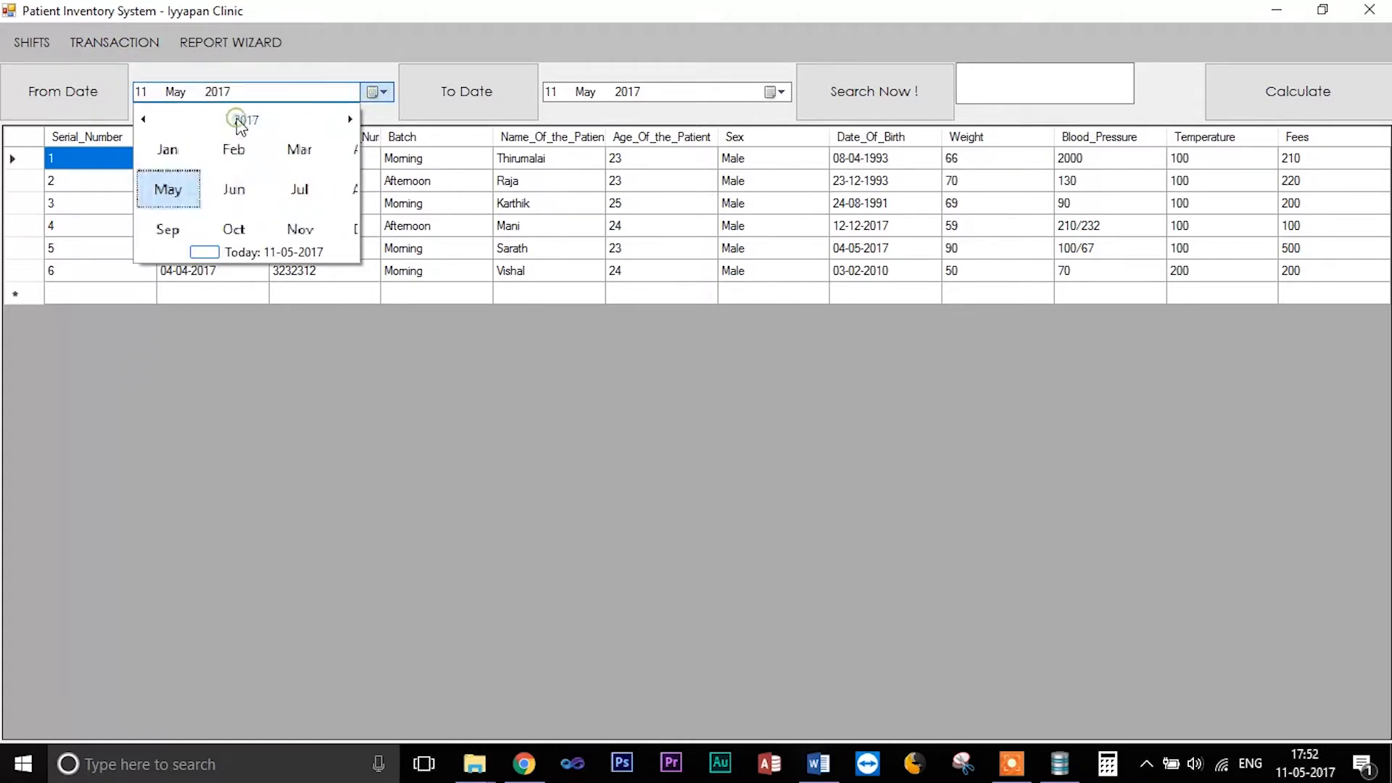
click(273, 153)
click(225, 153)
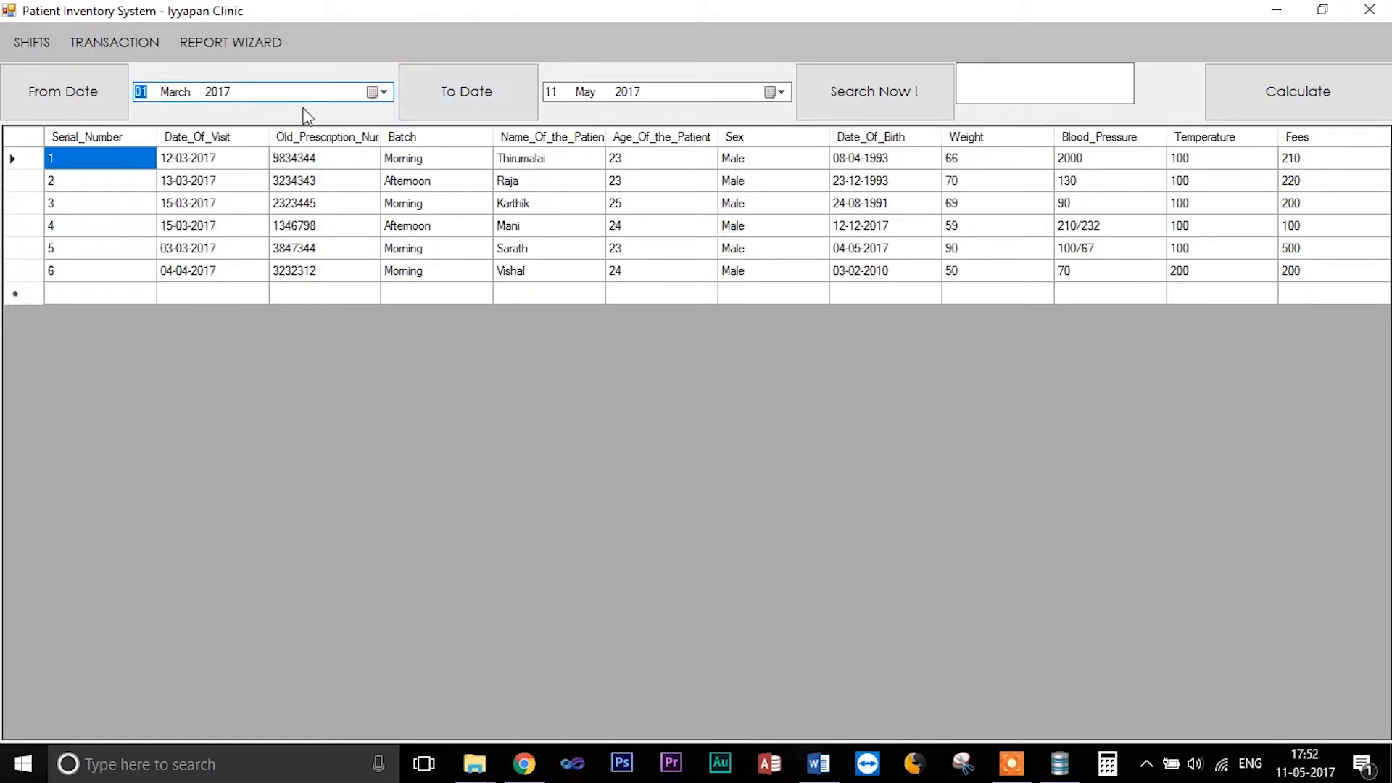
click(931, 106)
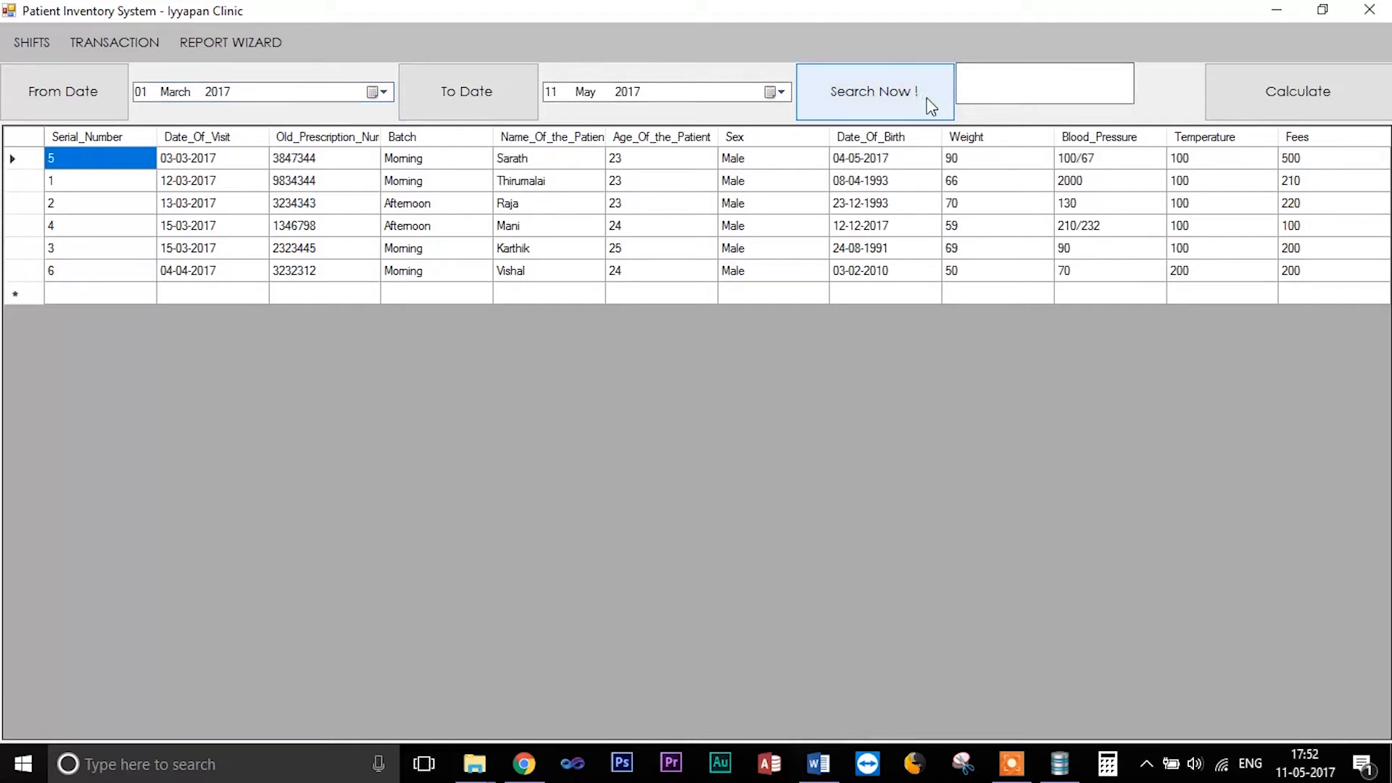
click(1317, 103)
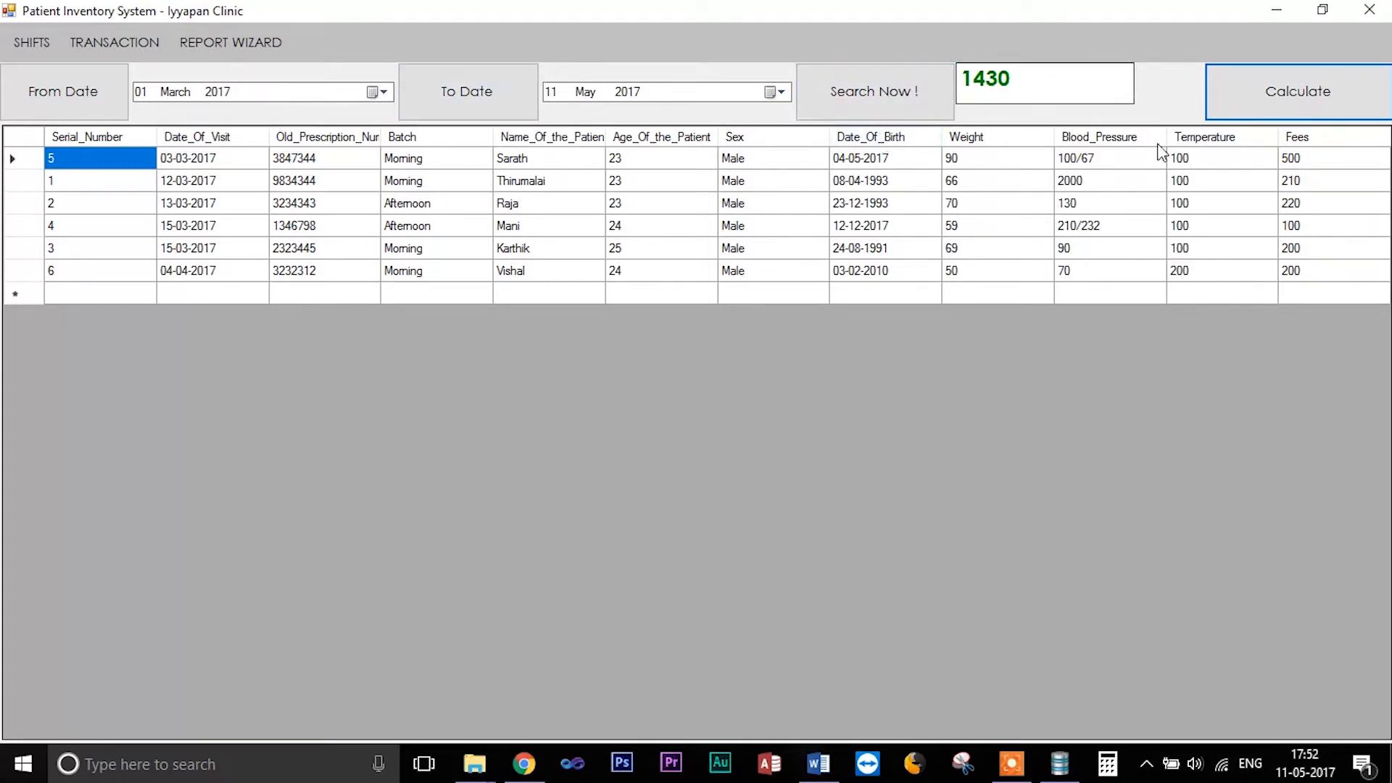
- Set the To Date to 31 March 2017, search again and recalculate the total fees
click(786, 91)
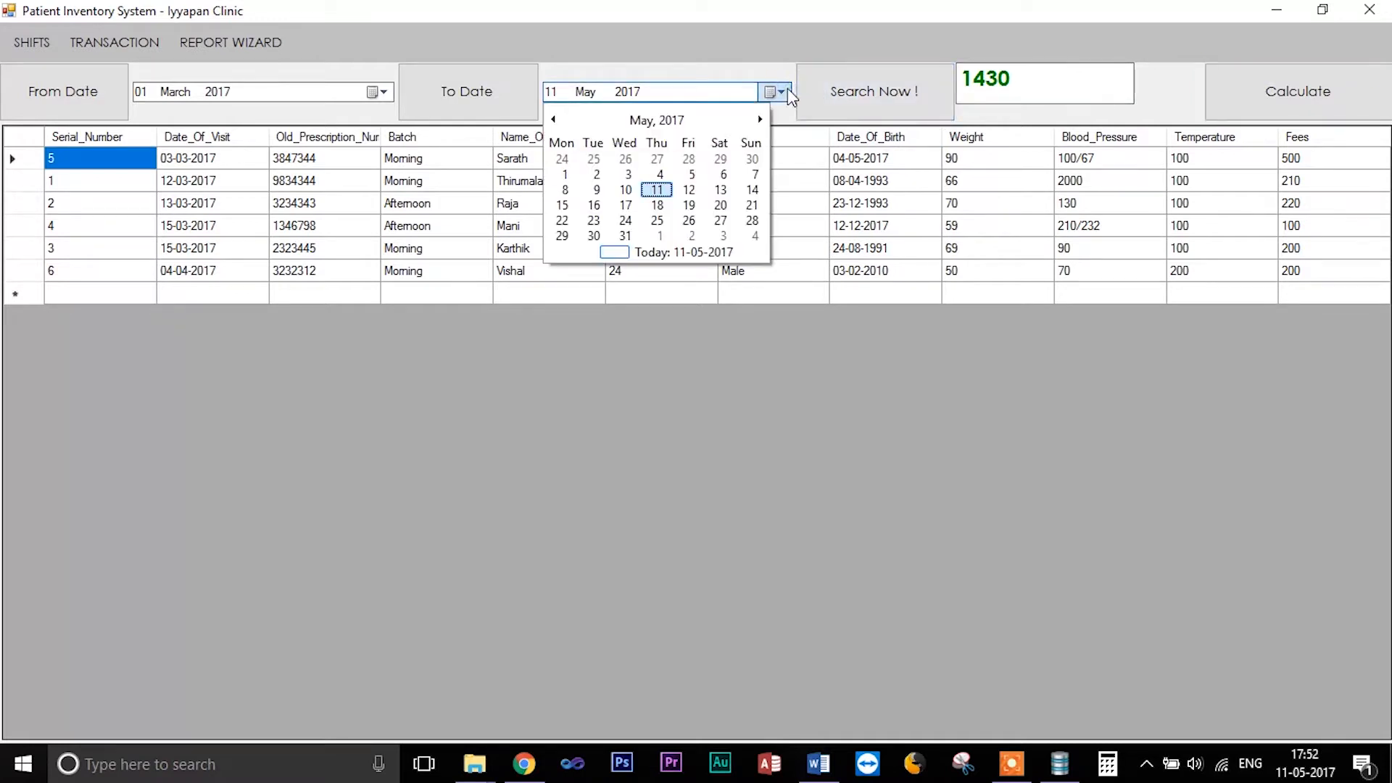
click(551, 119)
click(551, 120)
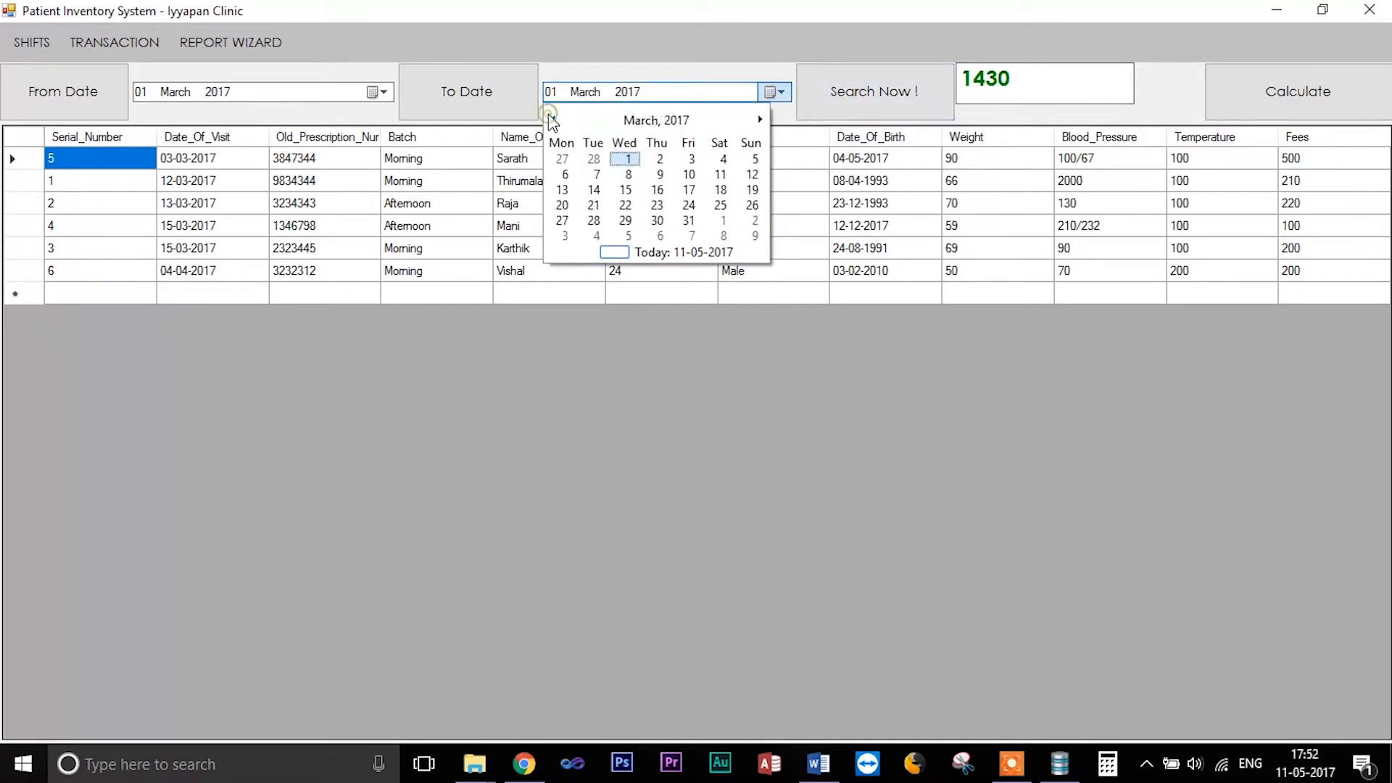
click(690, 222)
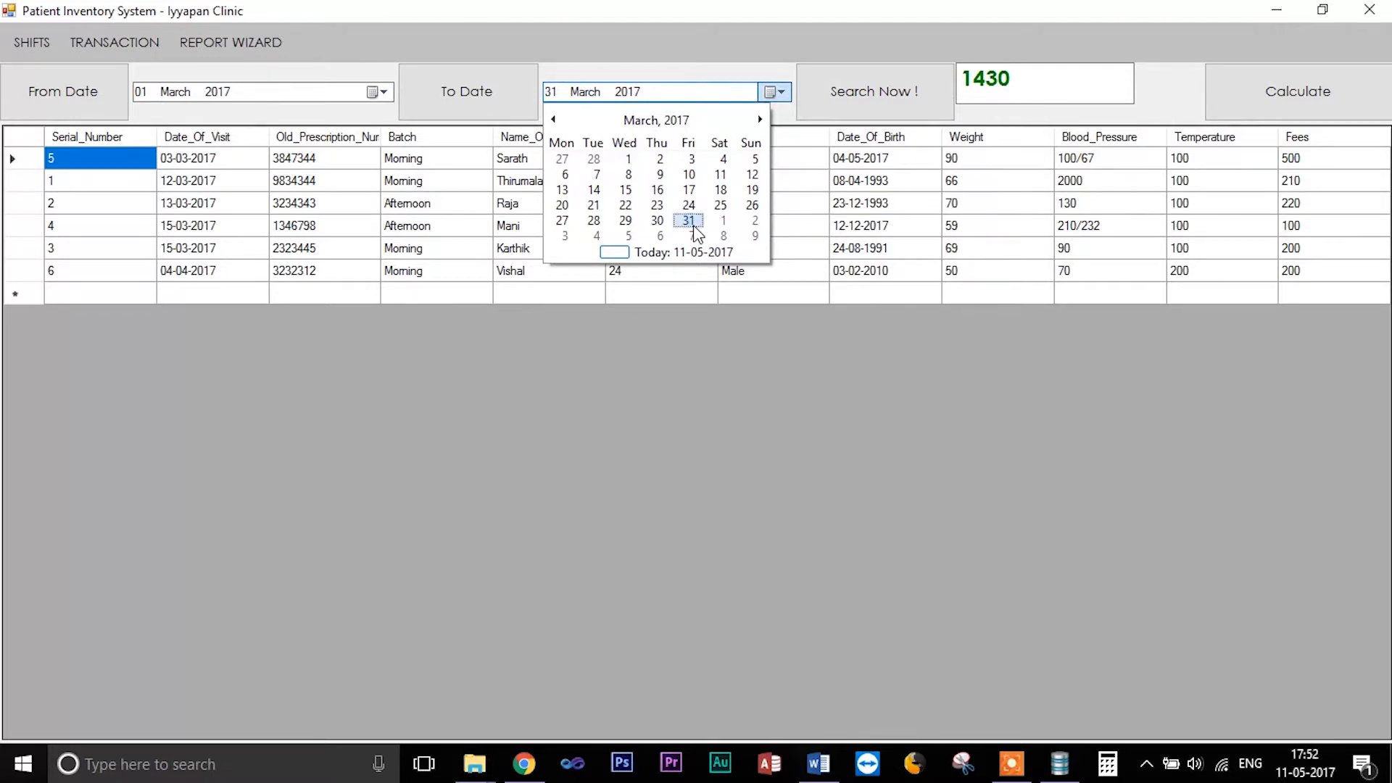
click(875, 108)
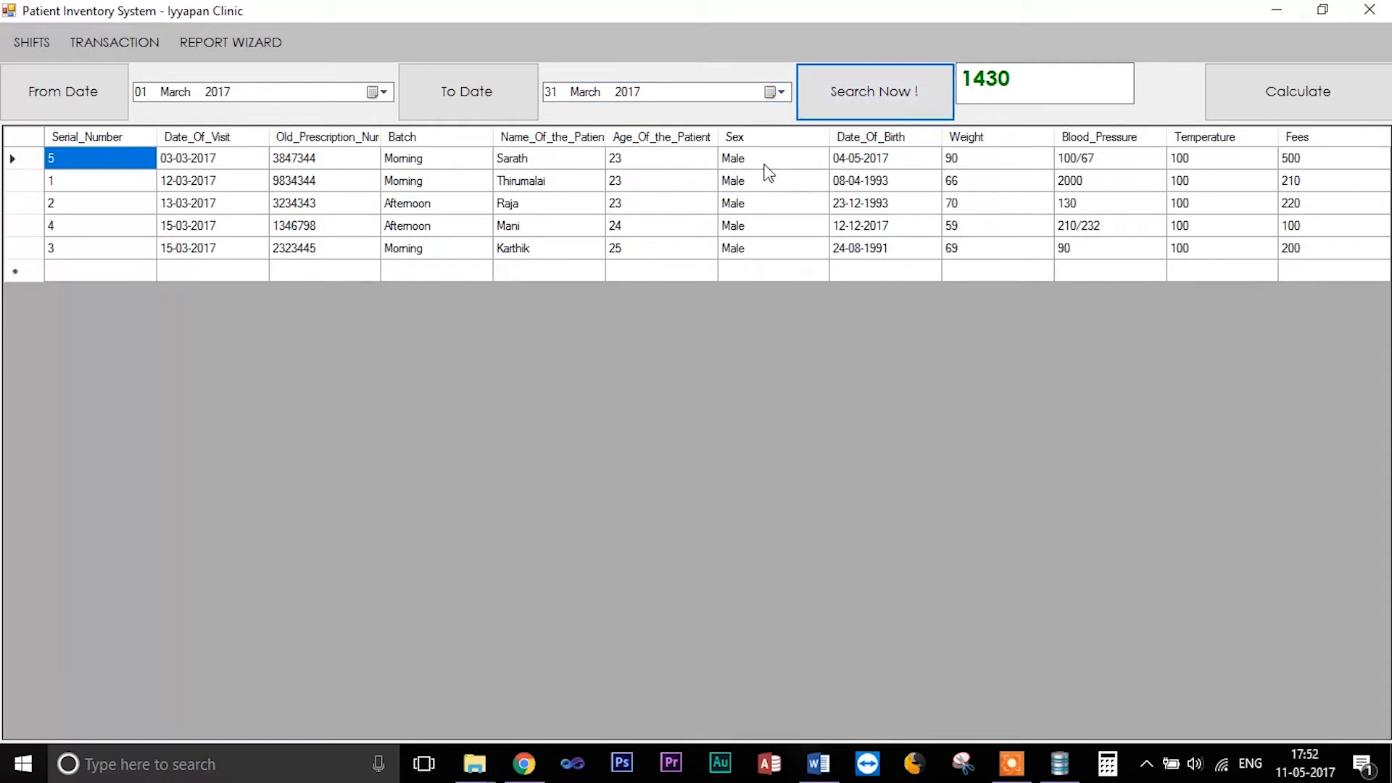
click(1290, 83)
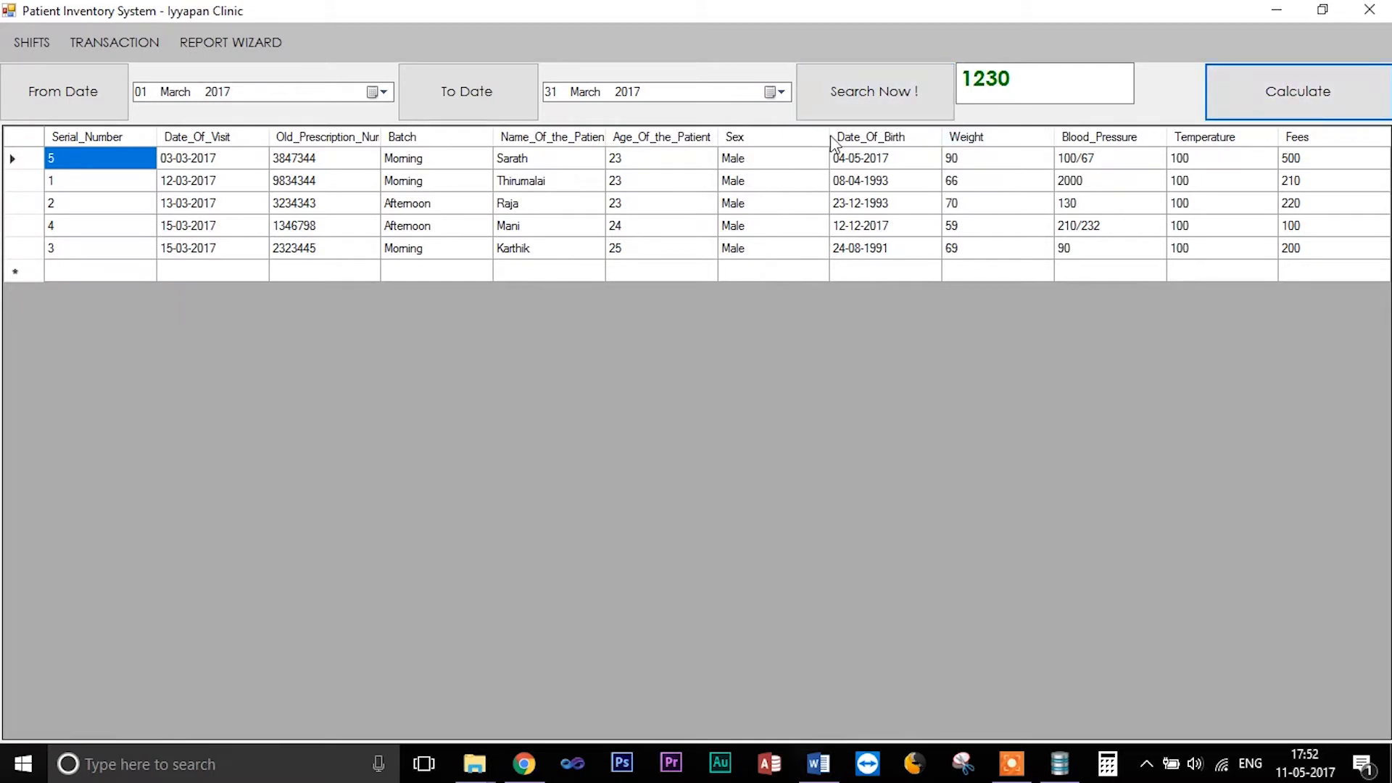
- Open the Morning Report and maximize the report viewer window
click(225, 51)
click(225, 68)
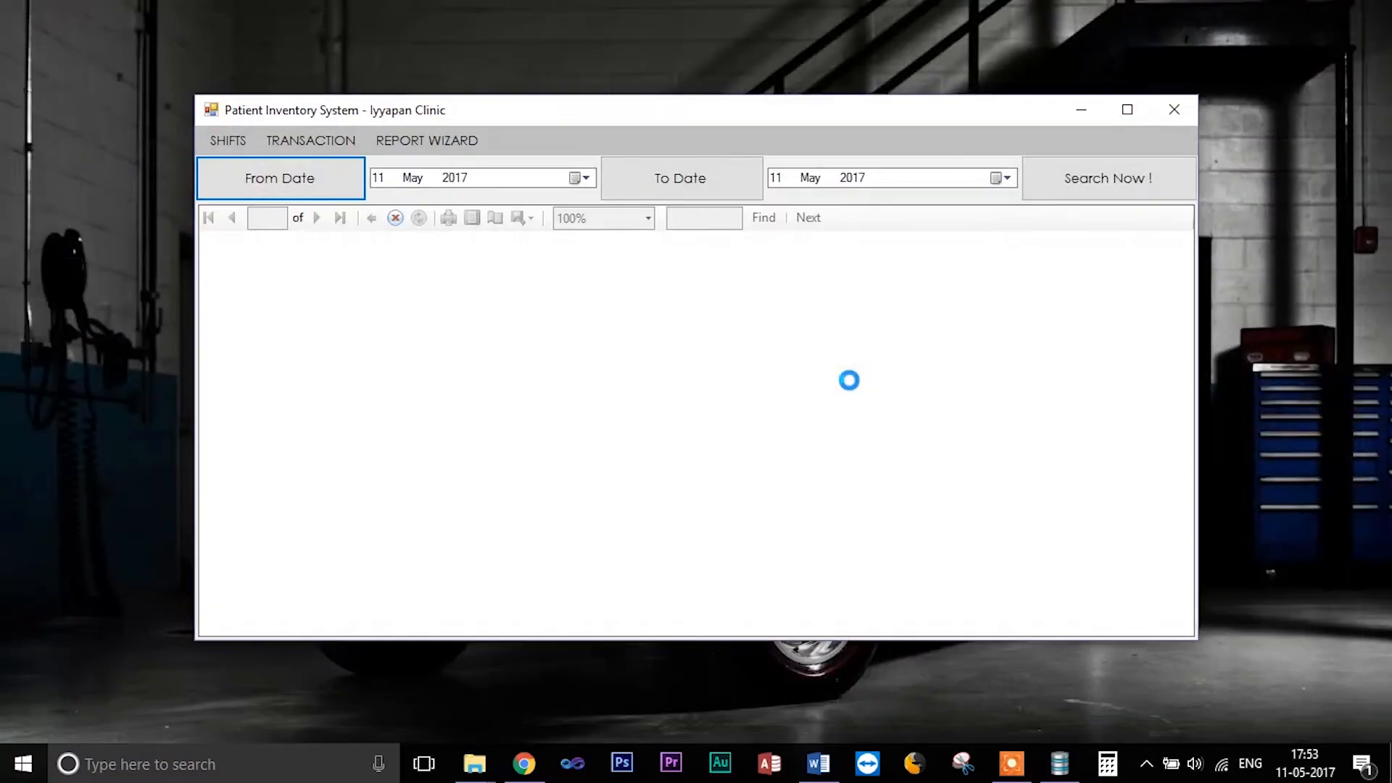
click(1128, 109)
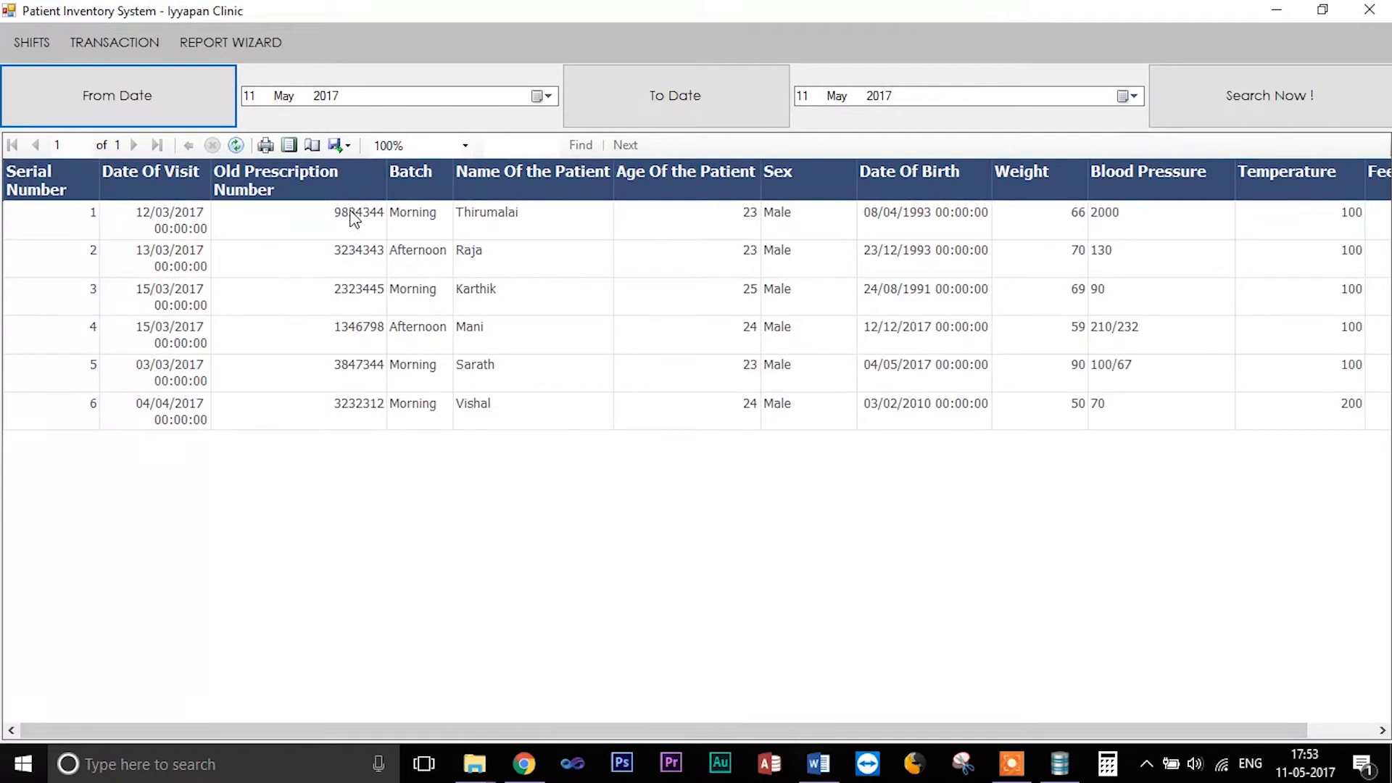
click(348, 148)
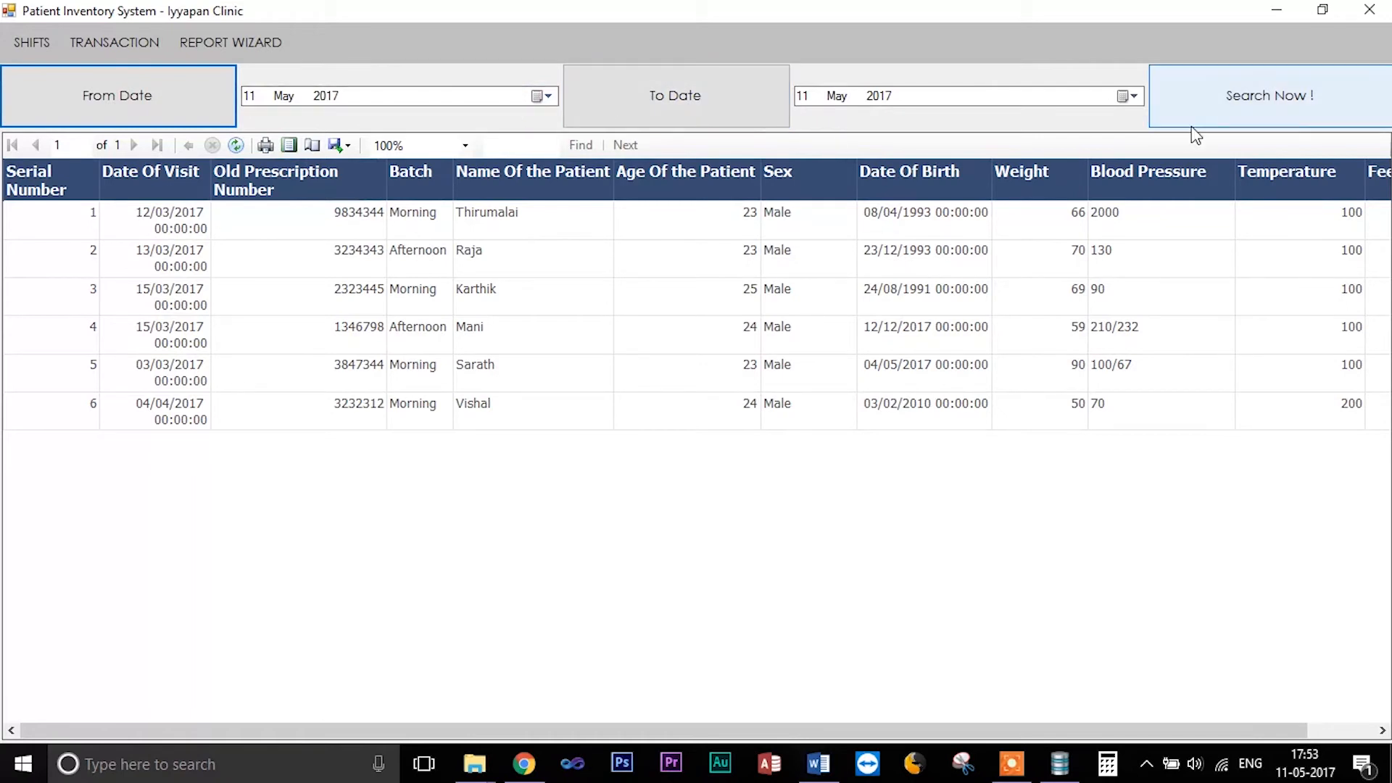
- Return to the Morning Shift patient form
click(32, 42)
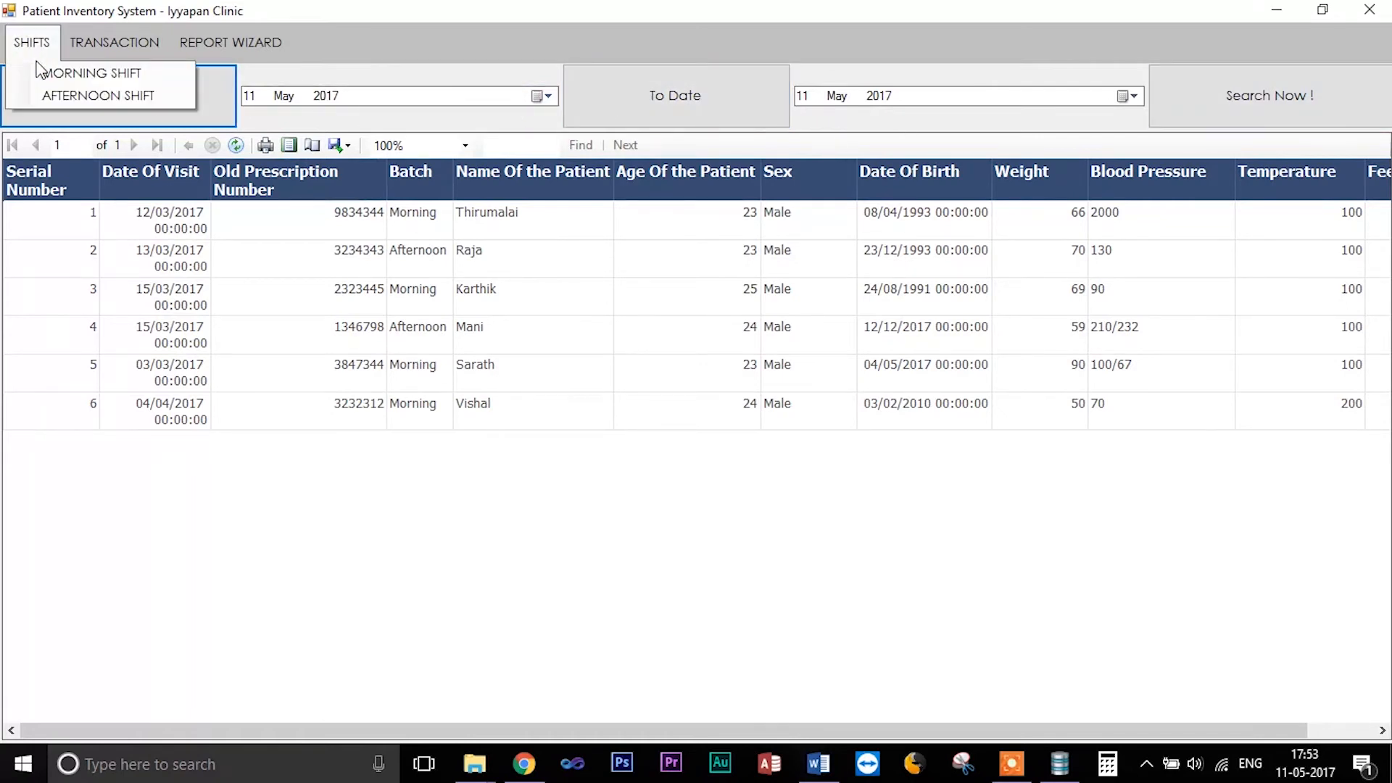
click(38, 69)
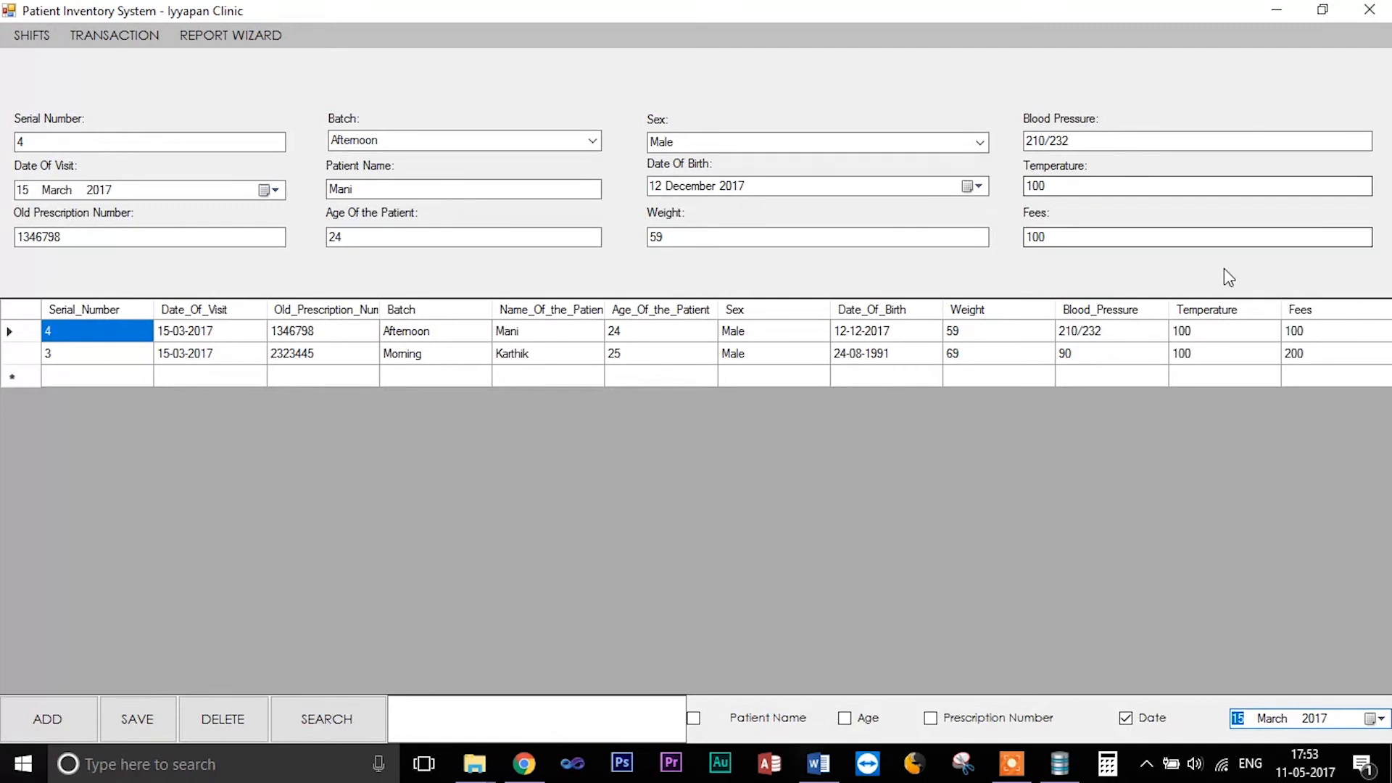